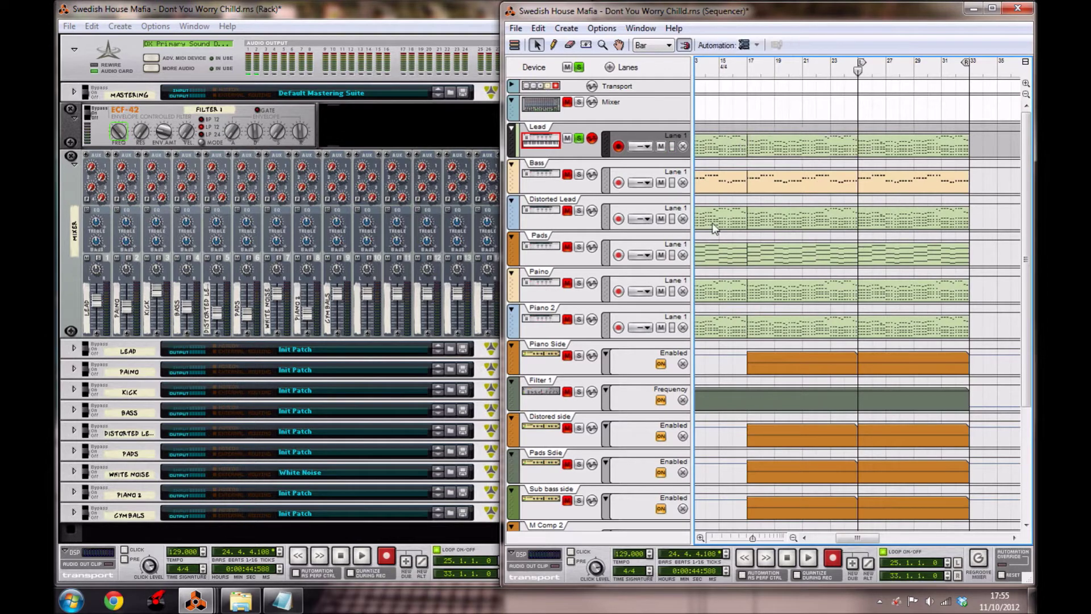
# Move the playback position to bar 29 and back to bar 22 in the finished arrangement.
pyautogui.moveTo(857, 72); pyautogui.dragTo(995, 101)
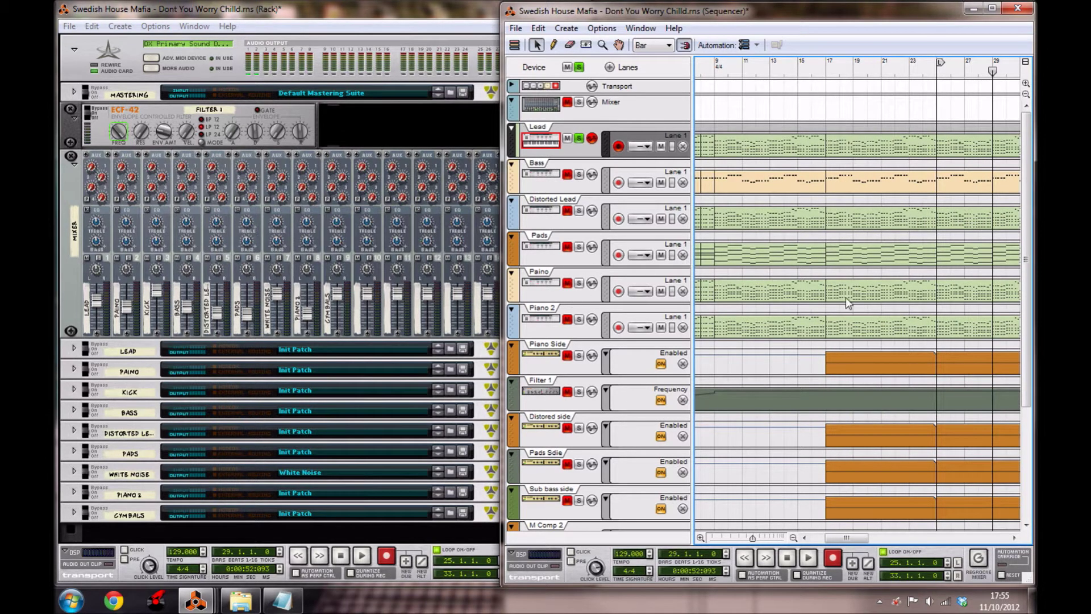
pyautogui.moveTo(882, 69); pyautogui.dragTo(799, 70)
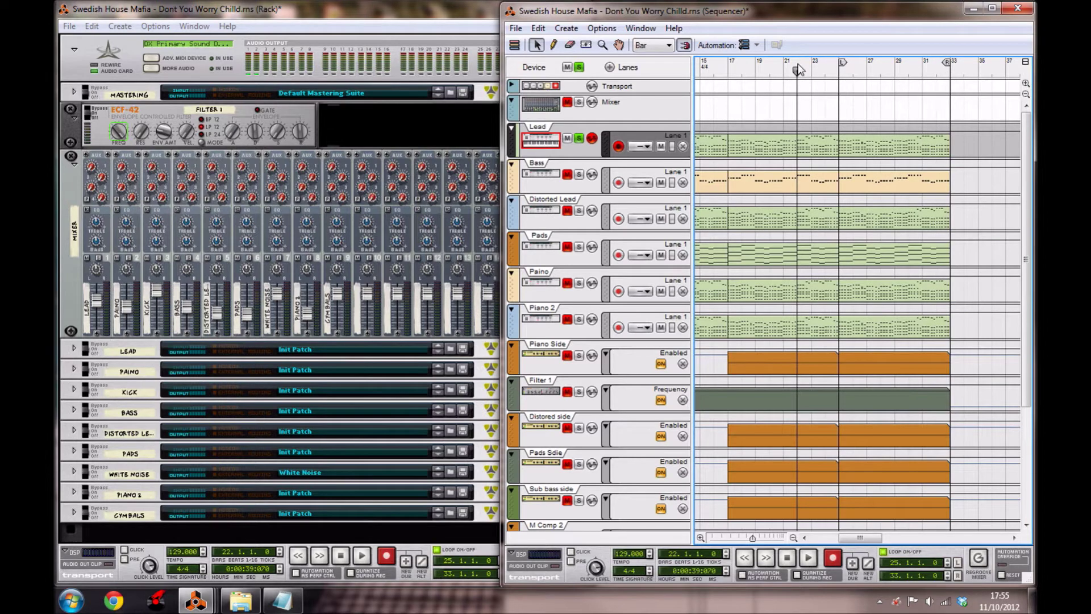
# Close the Swedish House Mafia project without saving its changes.
pyautogui.click(1018, 8)
pyautogui.click(573, 6)
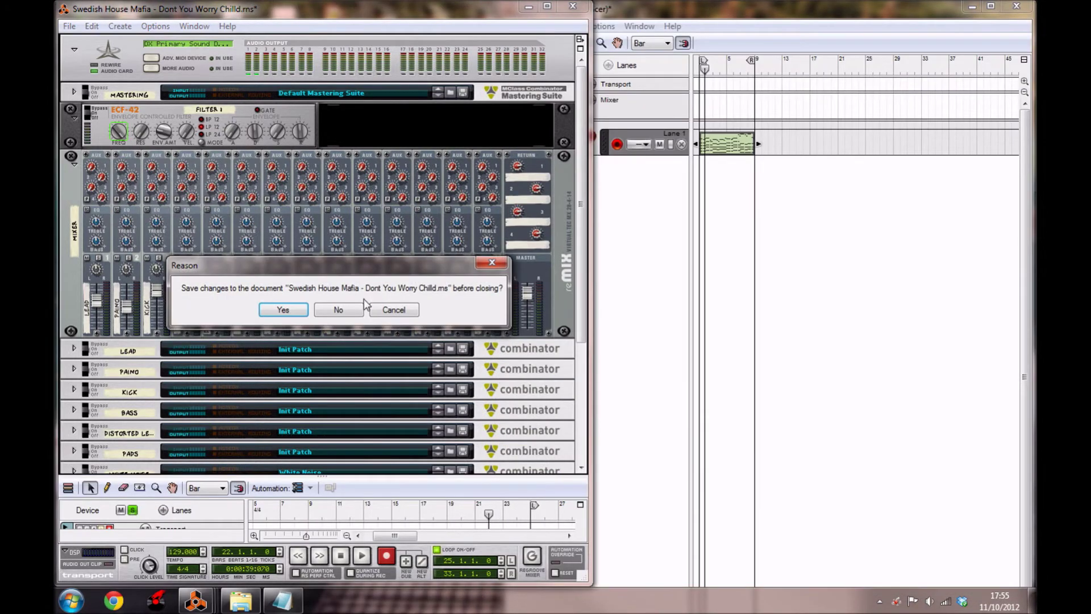
pyautogui.click(346, 310)
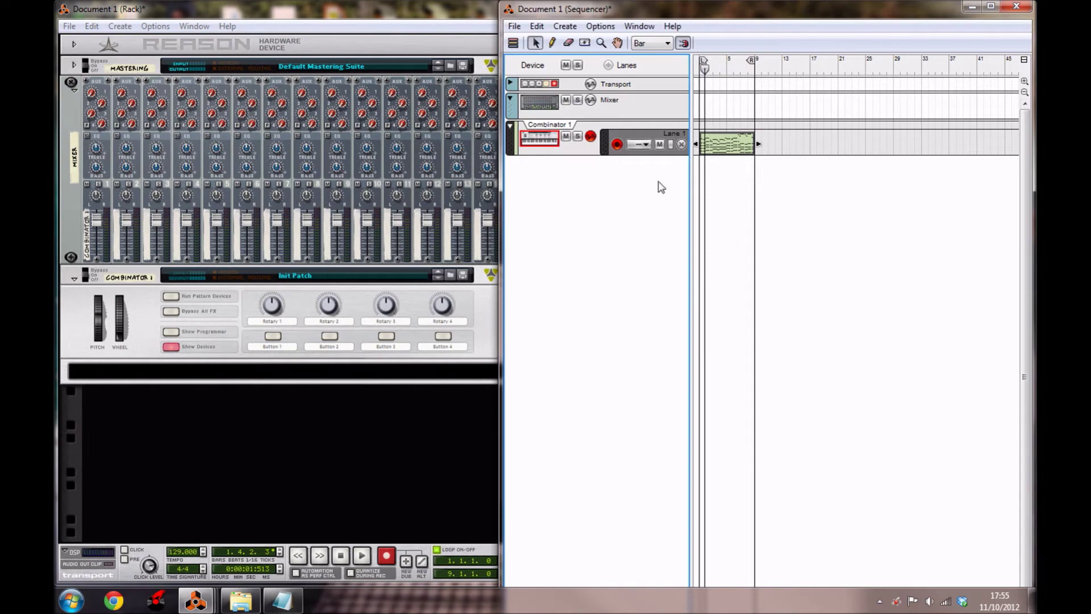
# Add a Thor Polysonic Synthesizer inside the empty Combinator of Document 1.
pyautogui.click(295, 374)
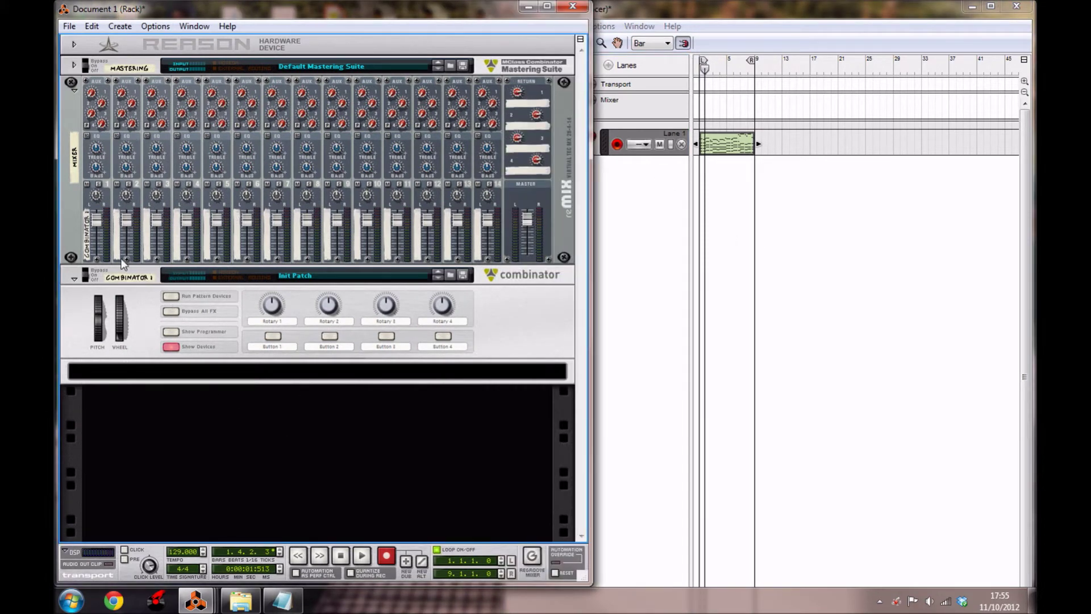
pyautogui.rightClick(154, 368)
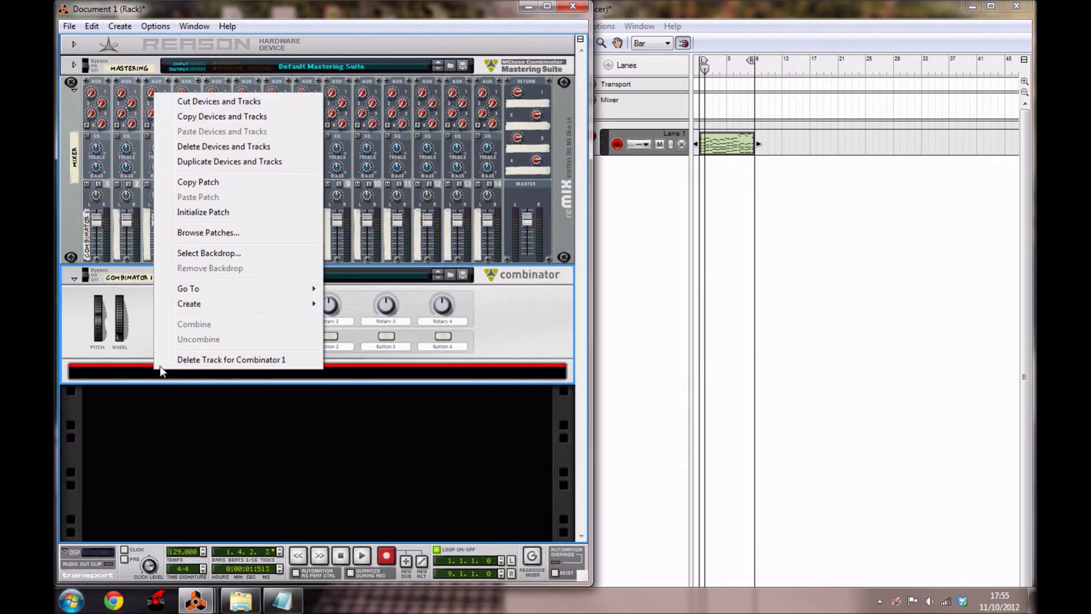
pyautogui.moveTo(194, 303)
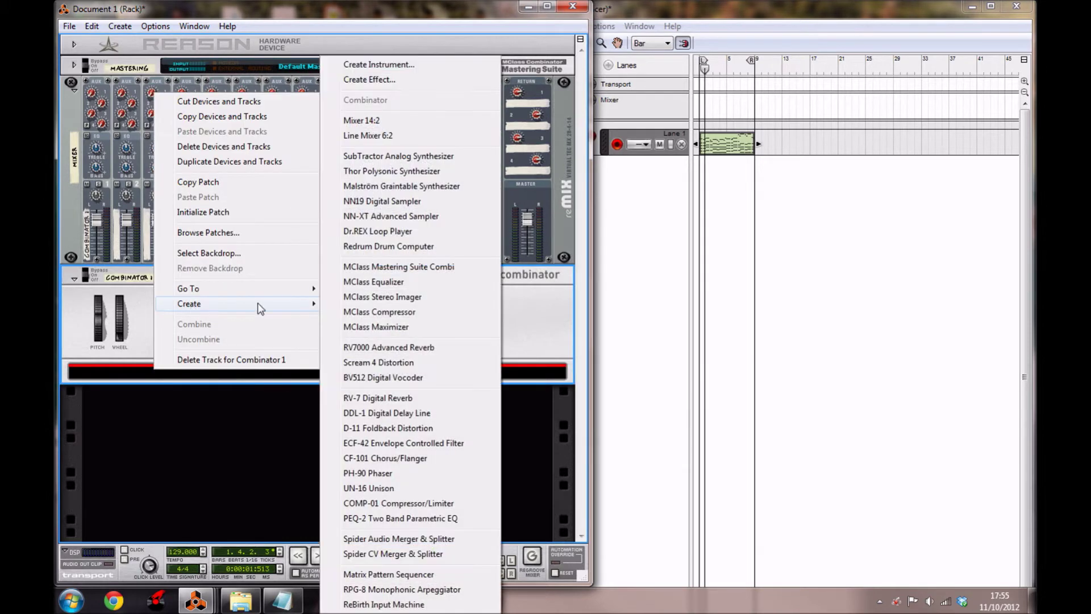
pyautogui.click(398, 171)
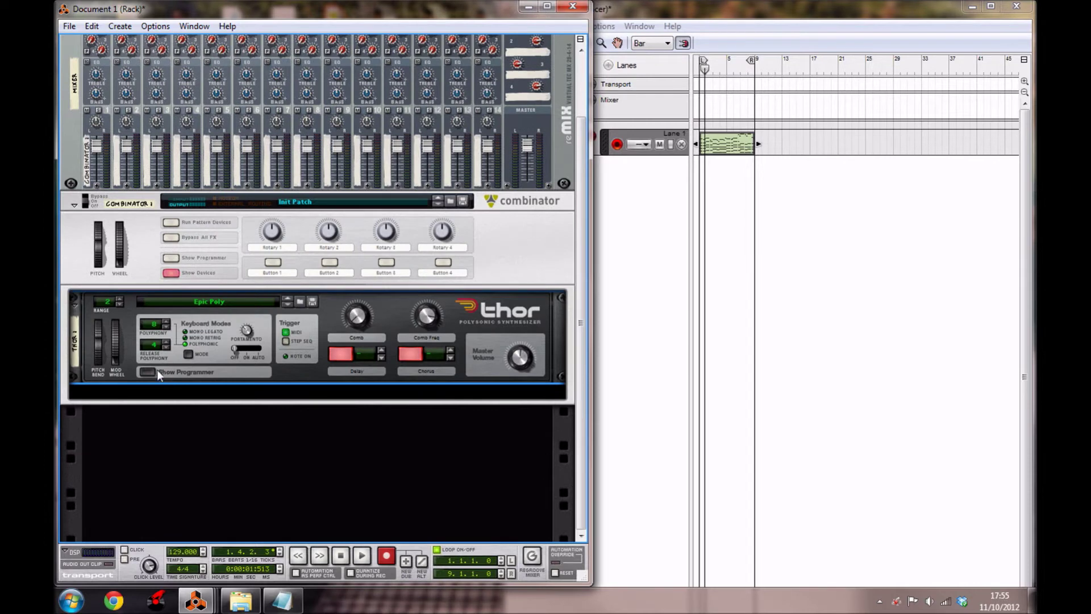
# Show Thor's programmer and initialize its patch.
pyautogui.click(149, 373)
pyautogui.rightClick(257, 359)
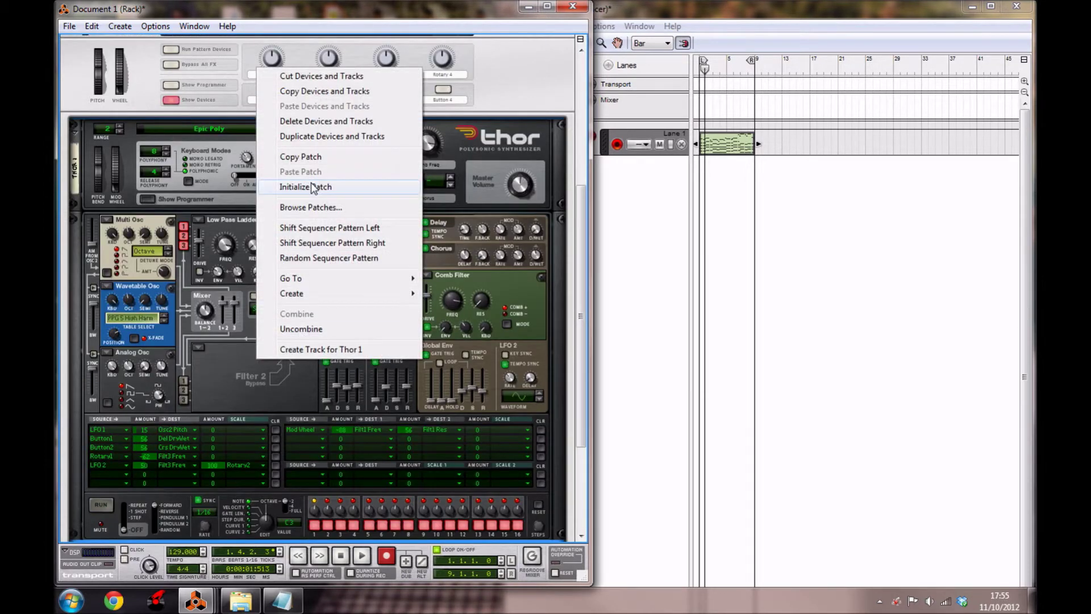
pyautogui.click(312, 188)
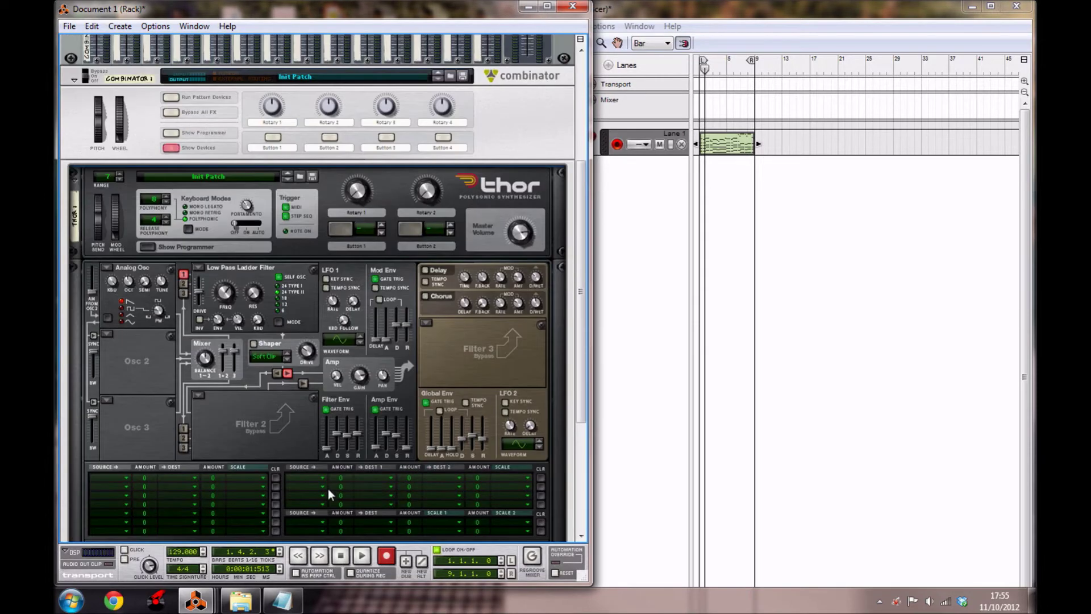
# Set all three of Thor's oscillator slots to Multi Oscillator.
pyautogui.scroll(-3, 271, 390)
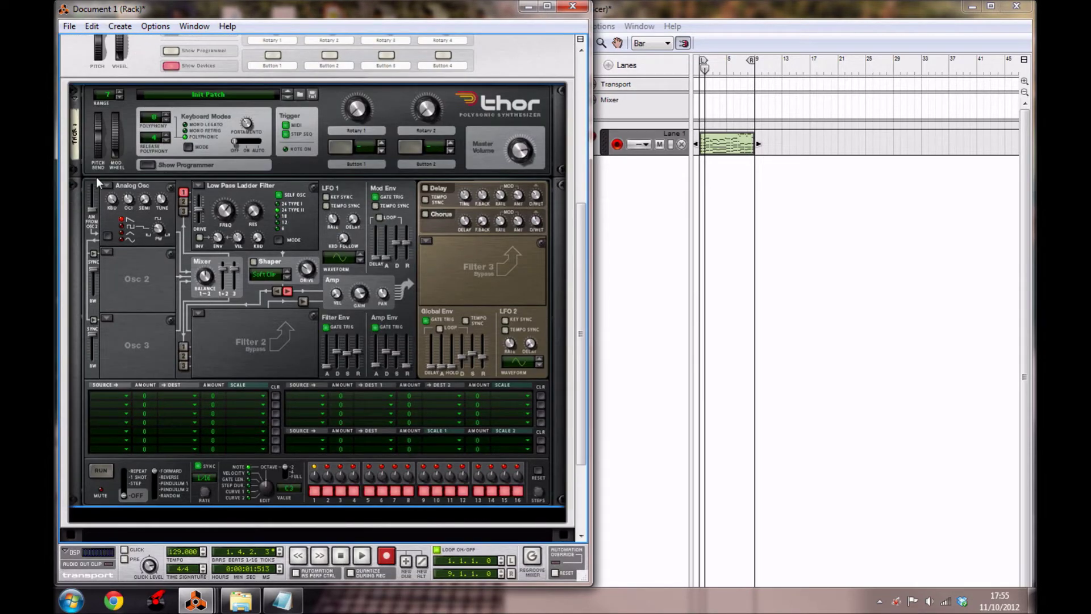
pyautogui.click(108, 186)
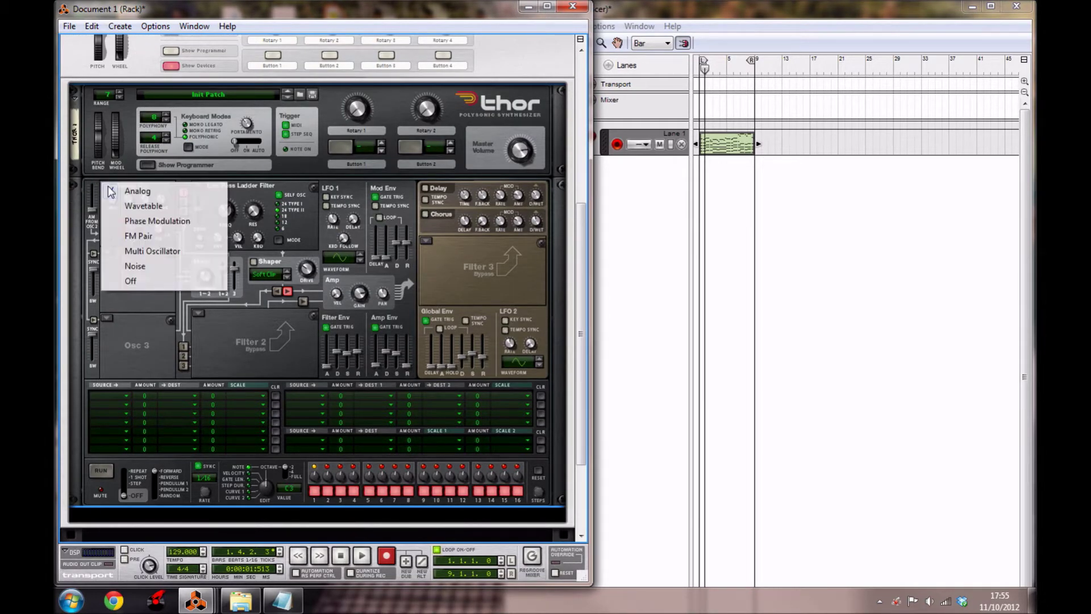
pyautogui.click(145, 253)
pyautogui.click(108, 254)
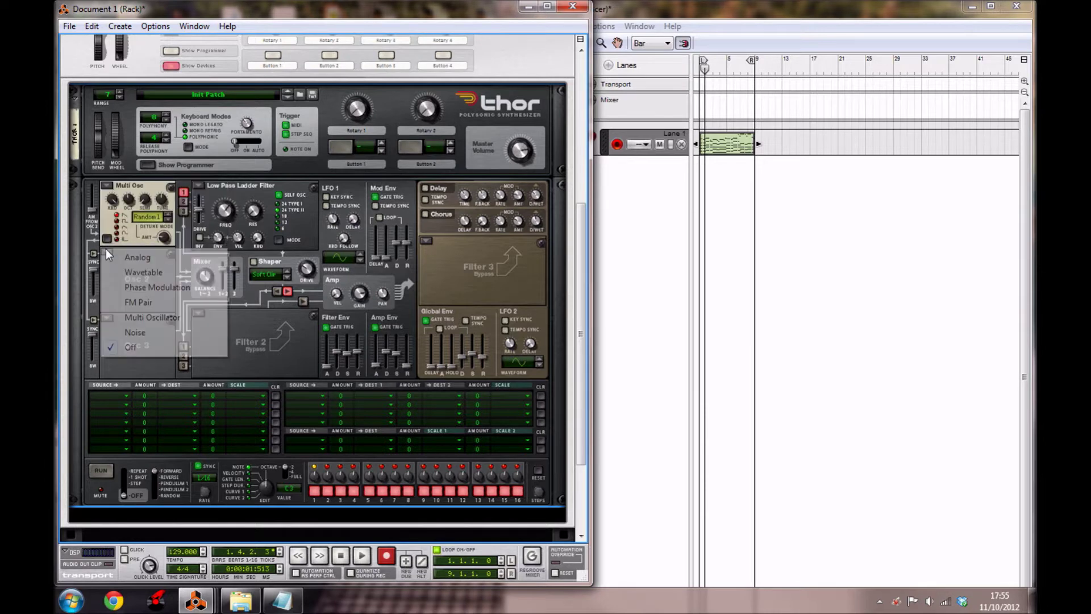
pyautogui.click(153, 317)
pyautogui.click(110, 320)
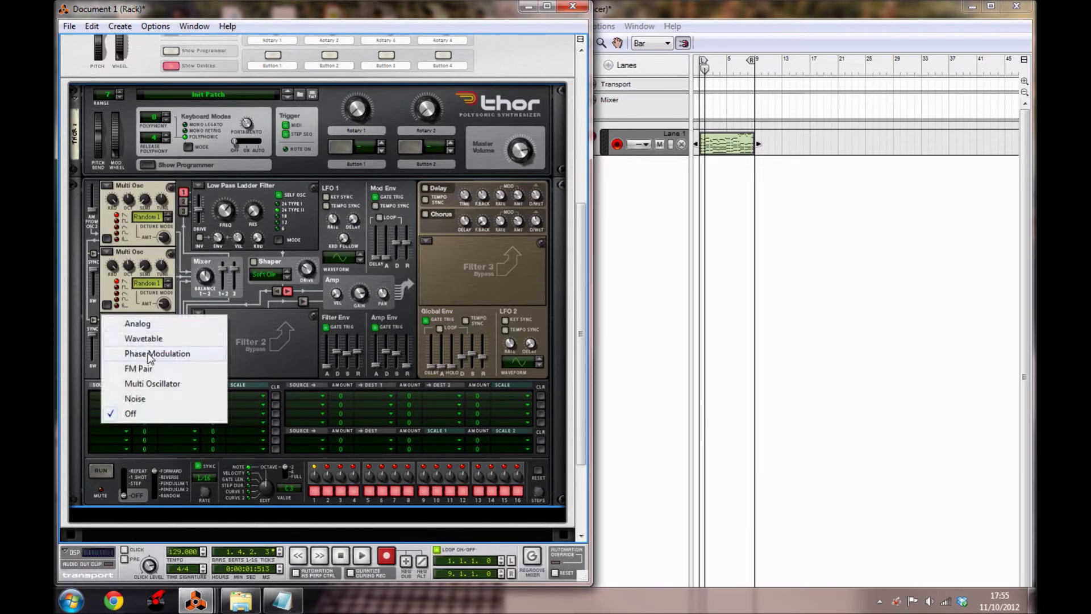
pyautogui.click(162, 383)
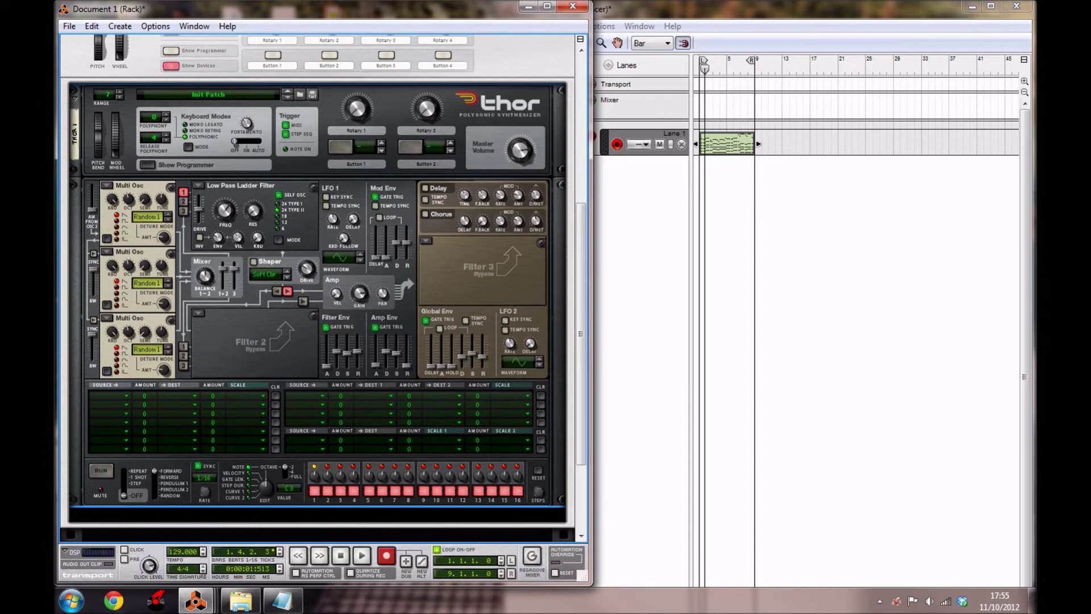
# Fine-tune oscillator 1 and set oscillator 3's detune amount to 24.
pyautogui.scroll(2, 248, 334)
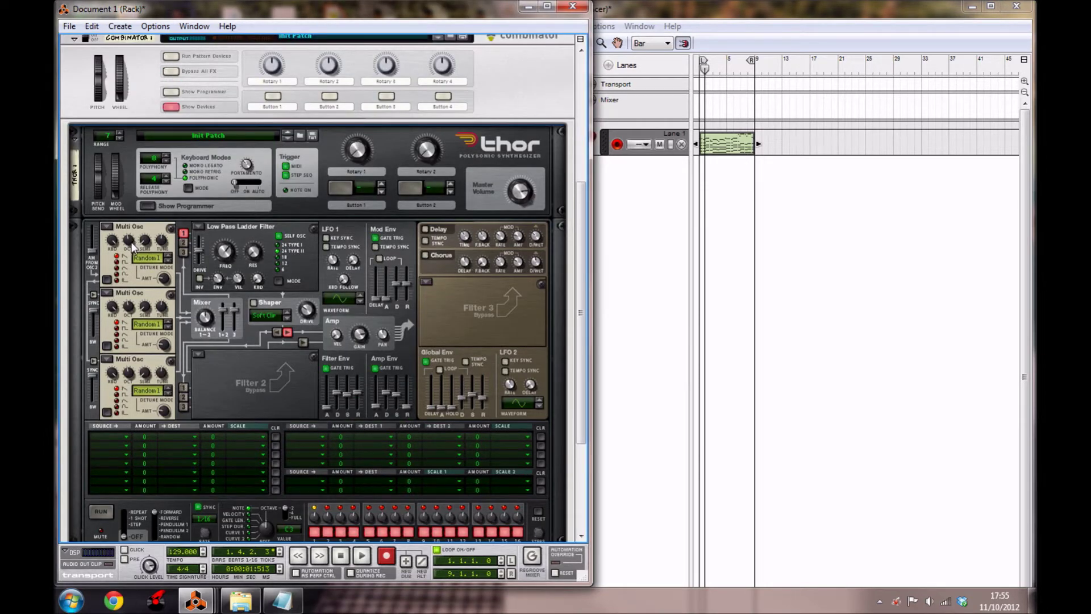
pyautogui.moveTo(131, 241)
pyautogui.moveTo(163, 244)
pyautogui.moveTo(162, 240); pyautogui.dragTo(165, 242)
pyautogui.moveTo(127, 374)
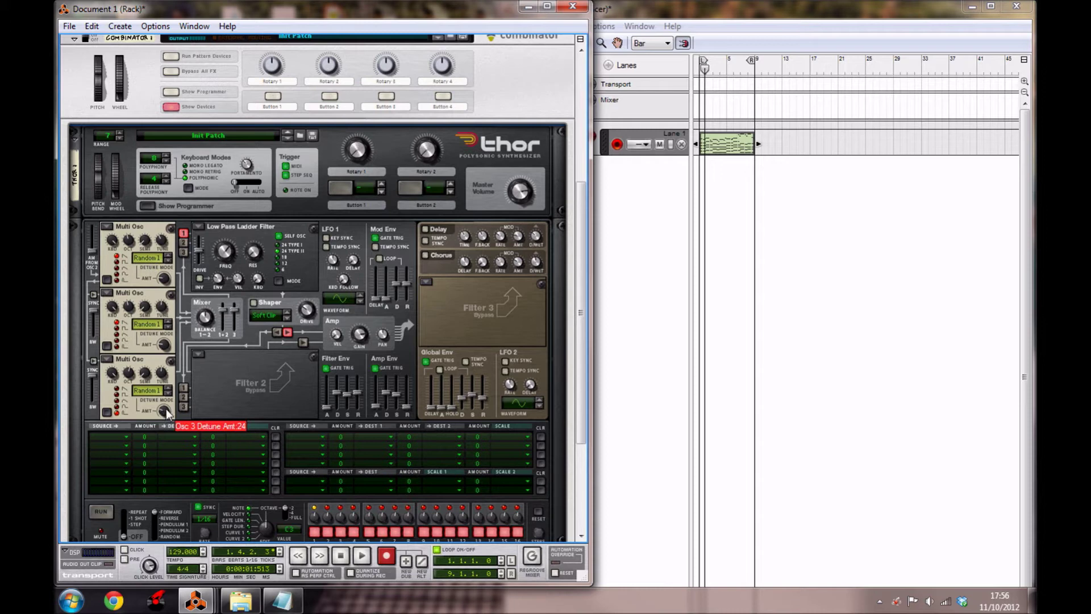
# Route oscillators 2 and 3 into the Low Pass Ladder Filter and adjust the filter's envelope amount.
pyautogui.scroll(6, 166, 412)
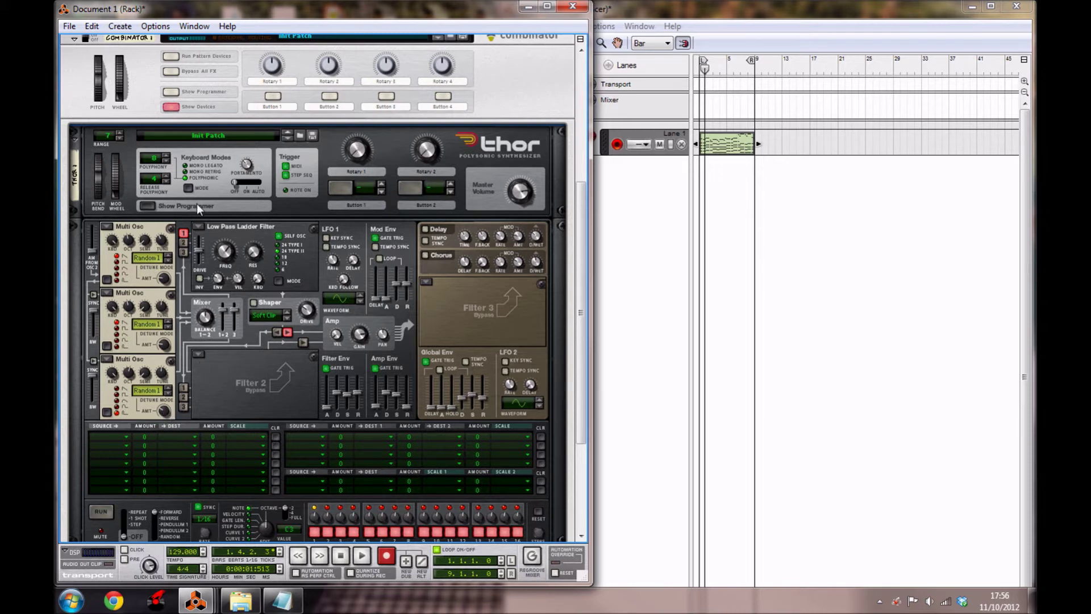
pyautogui.click(185, 242)
pyautogui.click(186, 252)
pyautogui.moveTo(219, 257)
pyautogui.scroll(3, 220, 257)
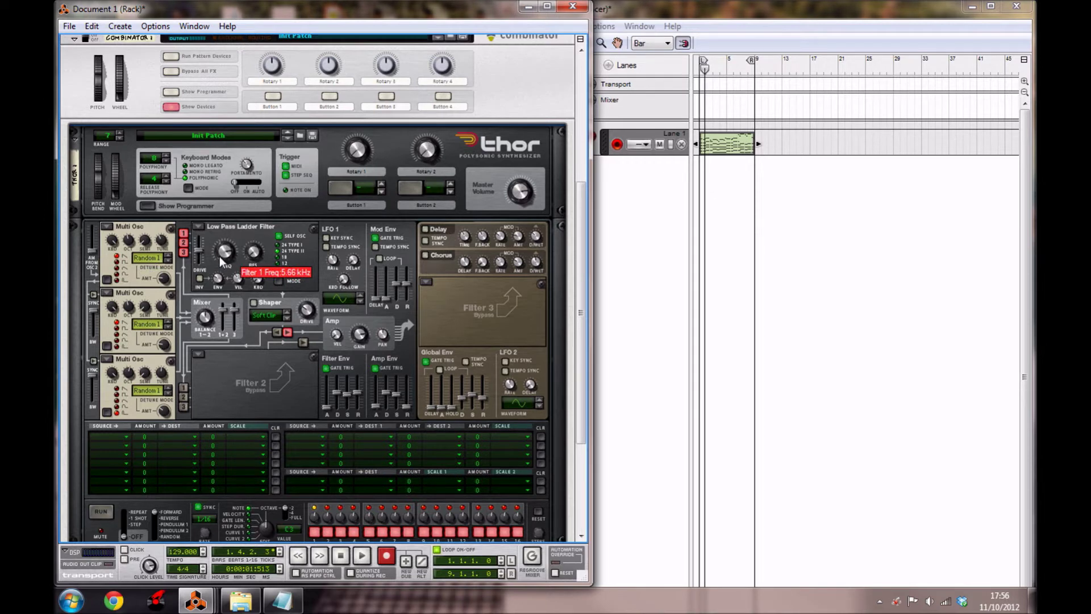
pyautogui.moveTo(219, 280)
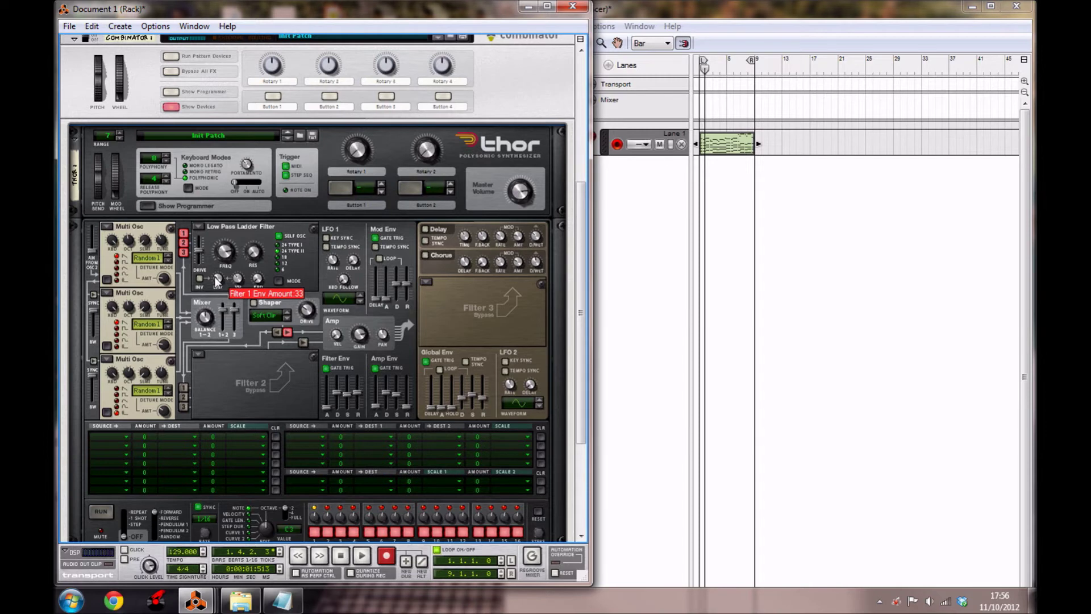
pyautogui.moveTo(218, 279); pyautogui.dragTo(208, 256)
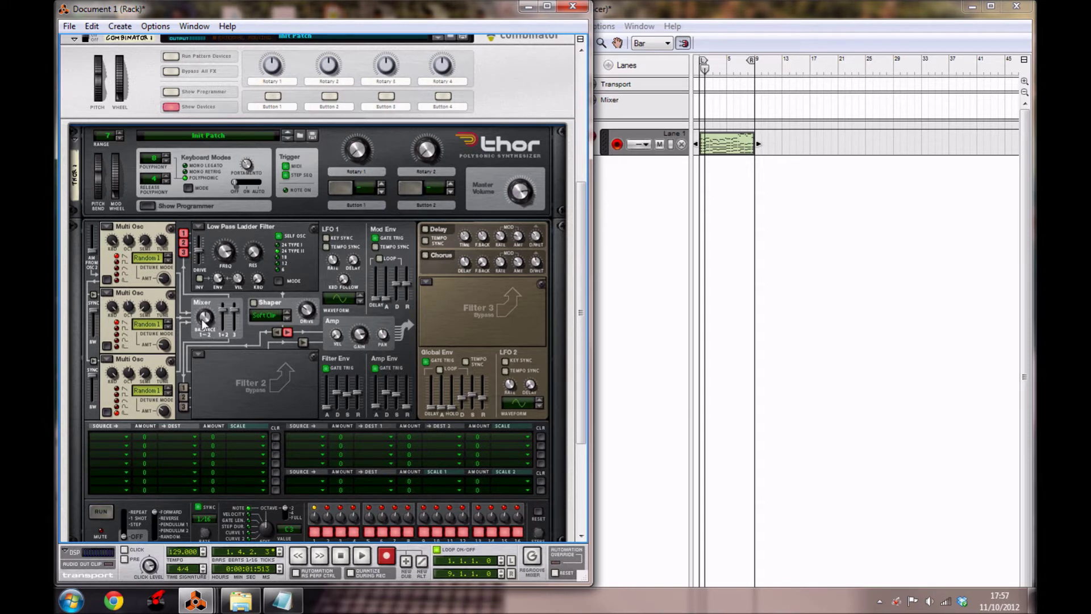
# Set Thor's mixer to an oscillator 1 and 2 balance of 64 and an oscillator 3 level of about -6.4 dB.
pyautogui.moveTo(200, 325)
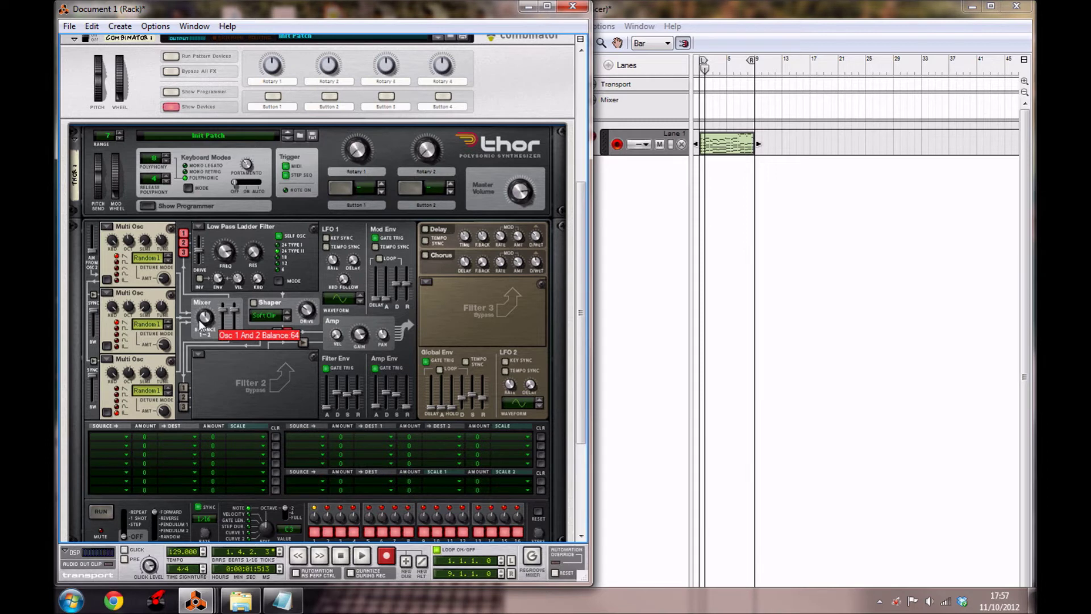
pyautogui.moveTo(200, 325); pyautogui.dragTo(199, 320)
pyautogui.moveTo(240, 324)
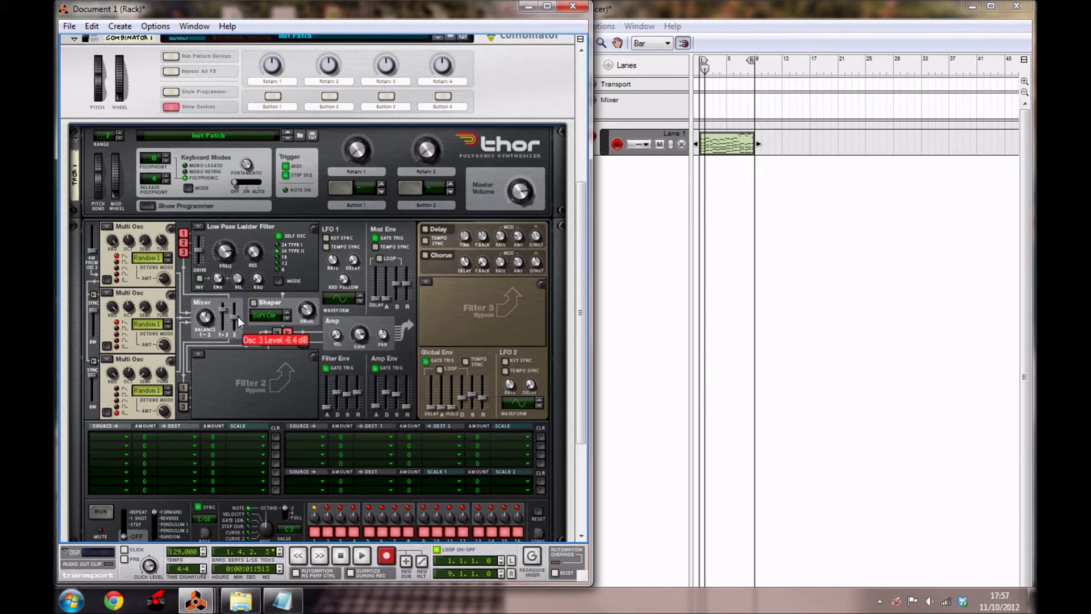
pyautogui.moveTo(237, 316)
pyautogui.mouseDown()
pyautogui.moveTo(245, 308)
pyautogui.moveTo(237, 324)
pyautogui.mouseUp()
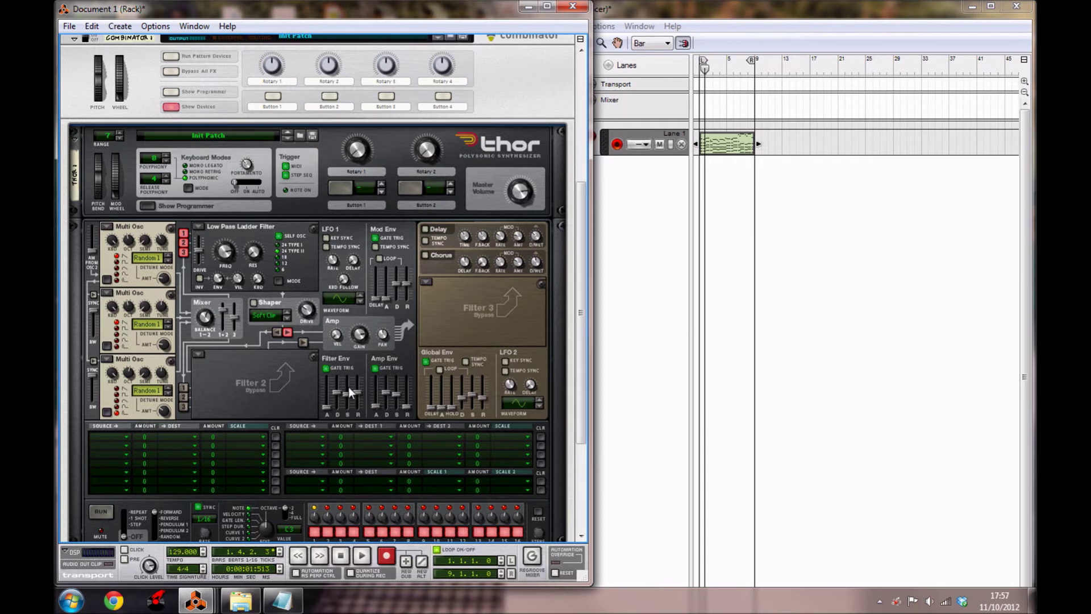
# Adjust the filter envelope, and give the amp envelope a 1.33 s decay, a higher sustain and an adjusted release.
pyautogui.moveTo(341, 397); pyautogui.dragTo(360, 391)
pyautogui.moveTo(389, 396); pyautogui.dragTo(391, 400)
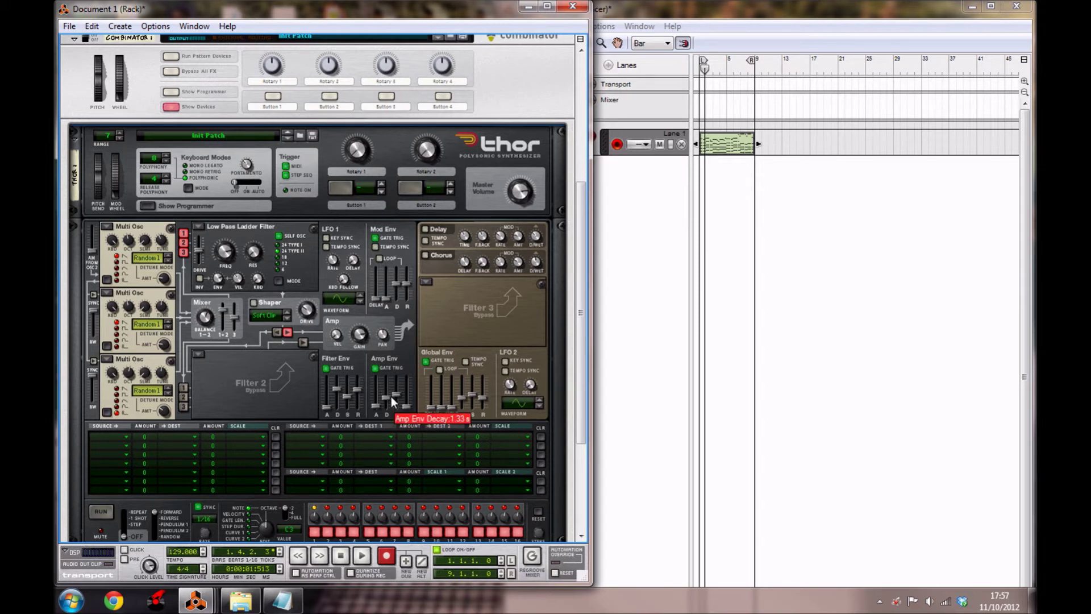
pyautogui.click(401, 395)
pyautogui.moveTo(399, 394); pyautogui.dragTo(409, 359)
pyautogui.click(408, 407)
pyautogui.moveTo(410, 407); pyautogui.dragTo(415, 404)
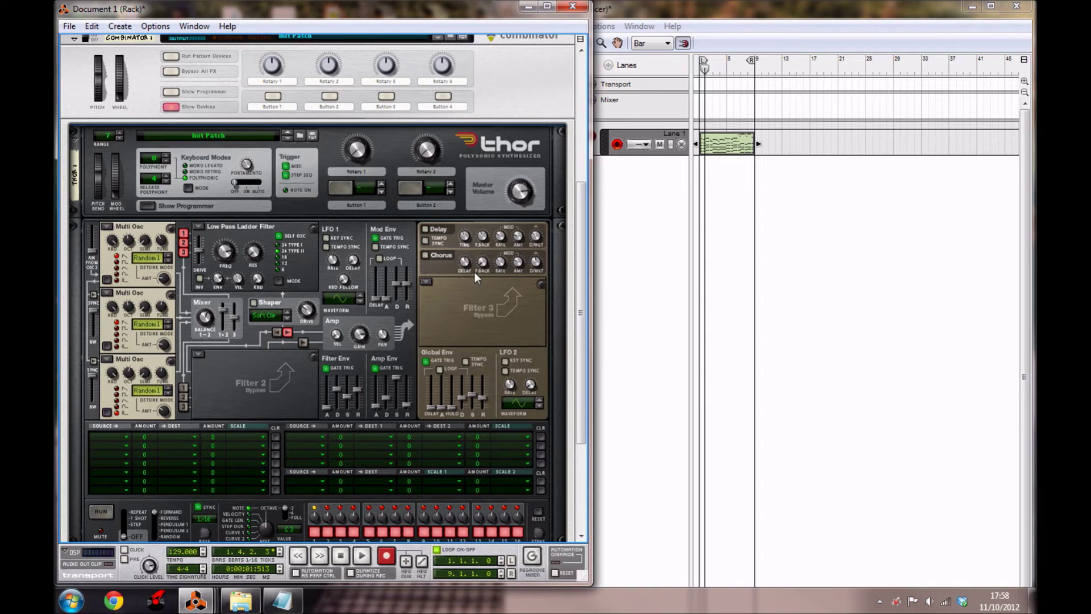
# Enable Thor's chorus with feedback 0, rate 0.66 Hz and amount 32, and adjust its dry/wet mix.
pyautogui.click(424, 257)
pyautogui.click(425, 256)
pyautogui.click(425, 257)
pyautogui.moveTo(466, 270)
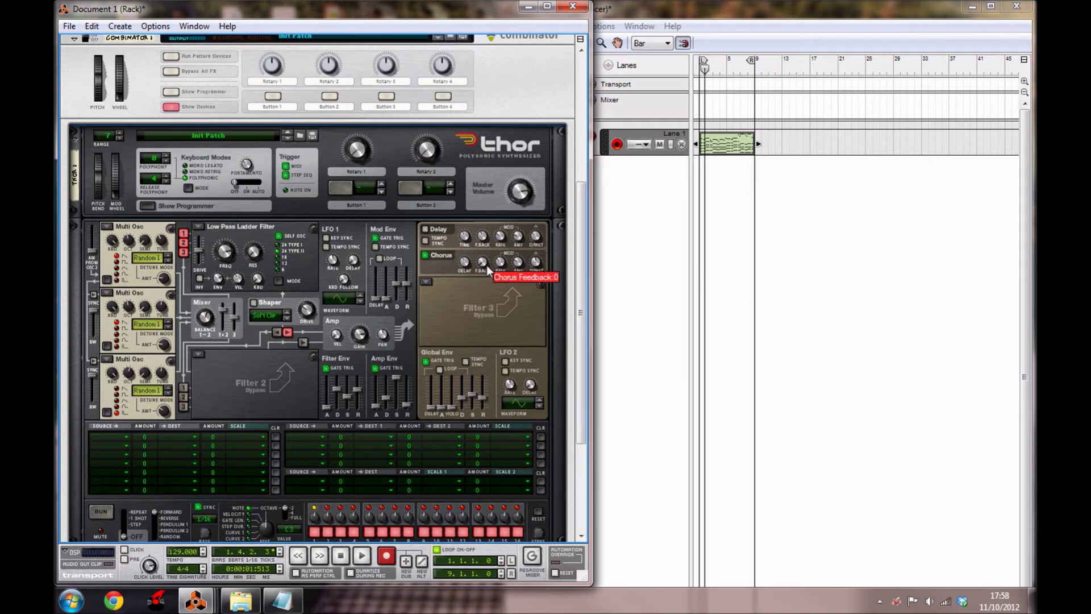
pyautogui.moveTo(487, 266); pyautogui.dragTo(487, 264)
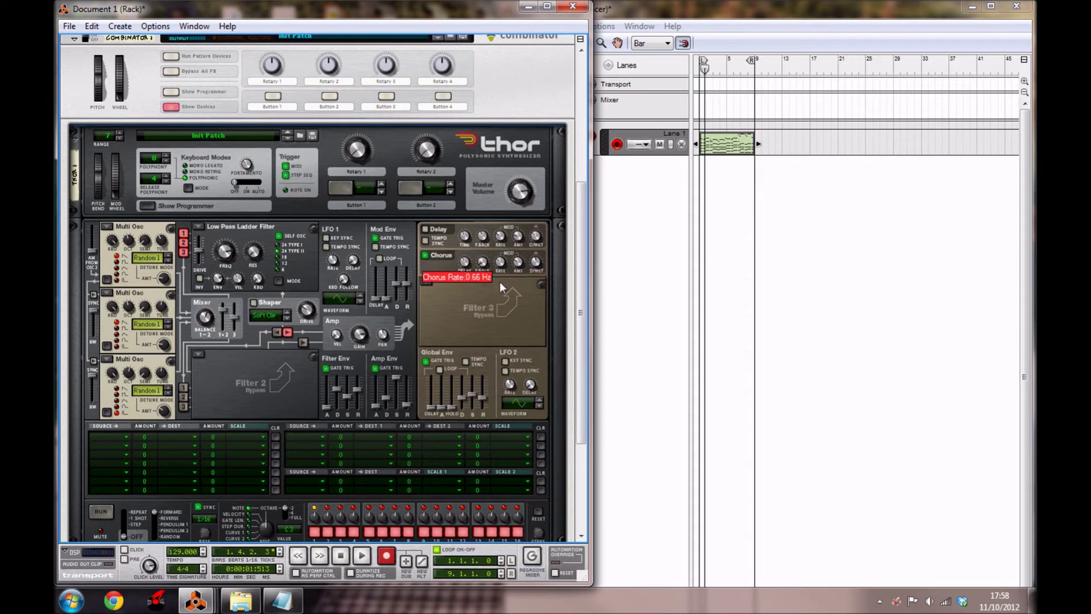
pyautogui.moveTo(501, 270)
pyautogui.moveTo(501, 270); pyautogui.dragTo(502, 270)
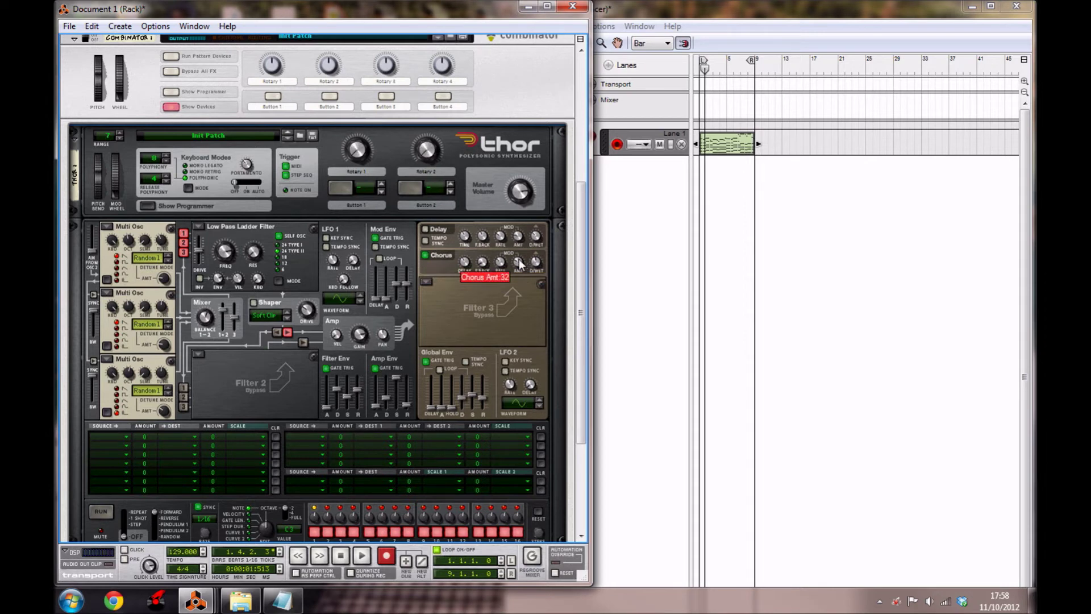
pyautogui.moveTo(520, 263); pyautogui.dragTo(521, 268)
pyautogui.moveTo(540, 270); pyautogui.dragTo(533, 281)
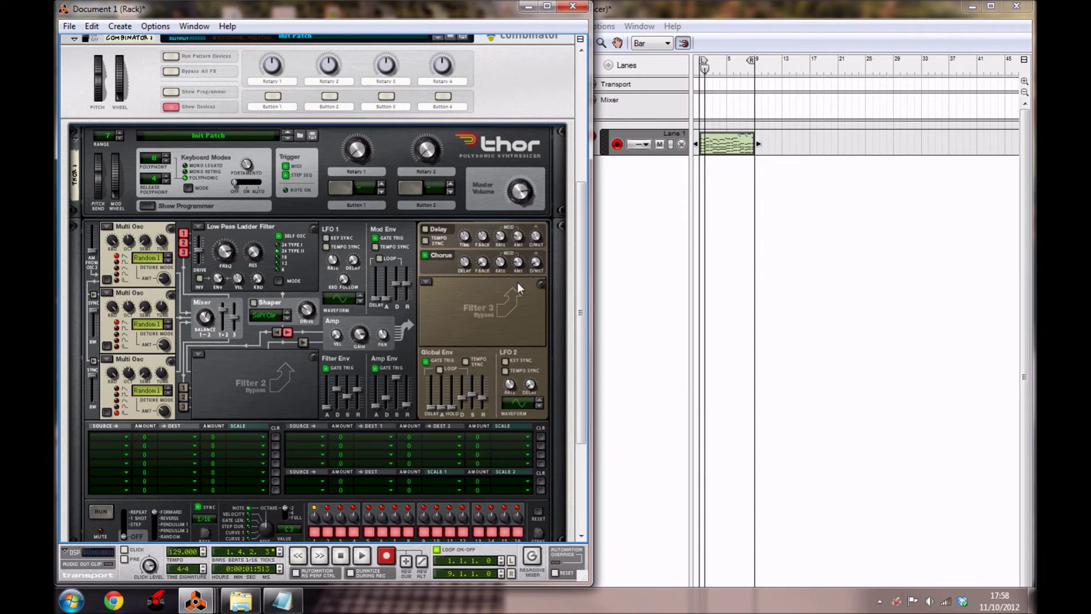
# Add an MClass Equalizer after Thor inside the Combinator and enable its low cut.
pyautogui.scroll(-3, 518, 283)
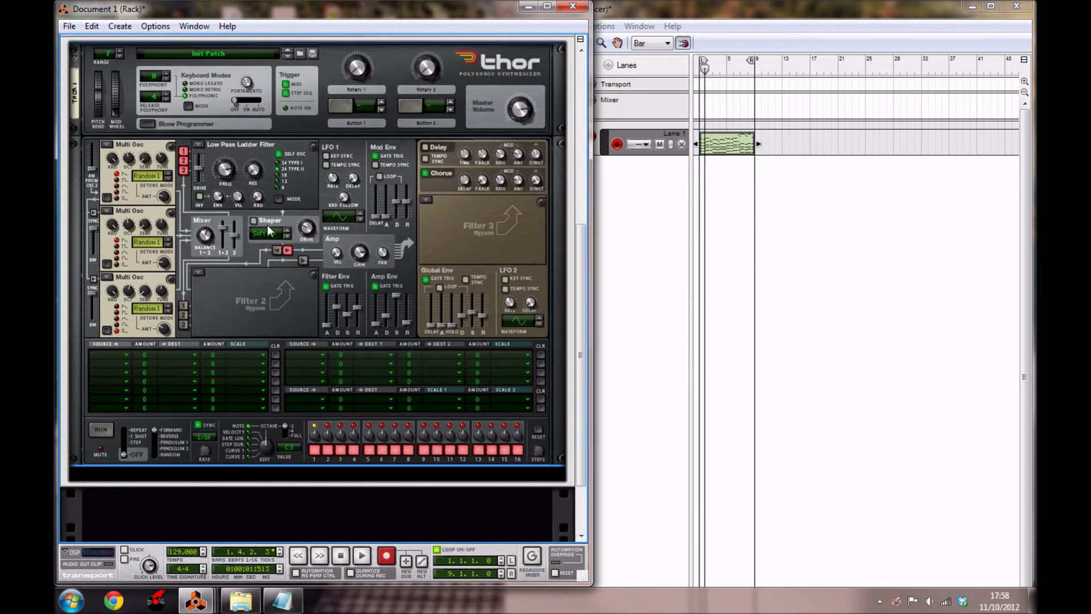
pyautogui.scroll(1, 279, 277)
pyautogui.scroll(-2, 281, 296)
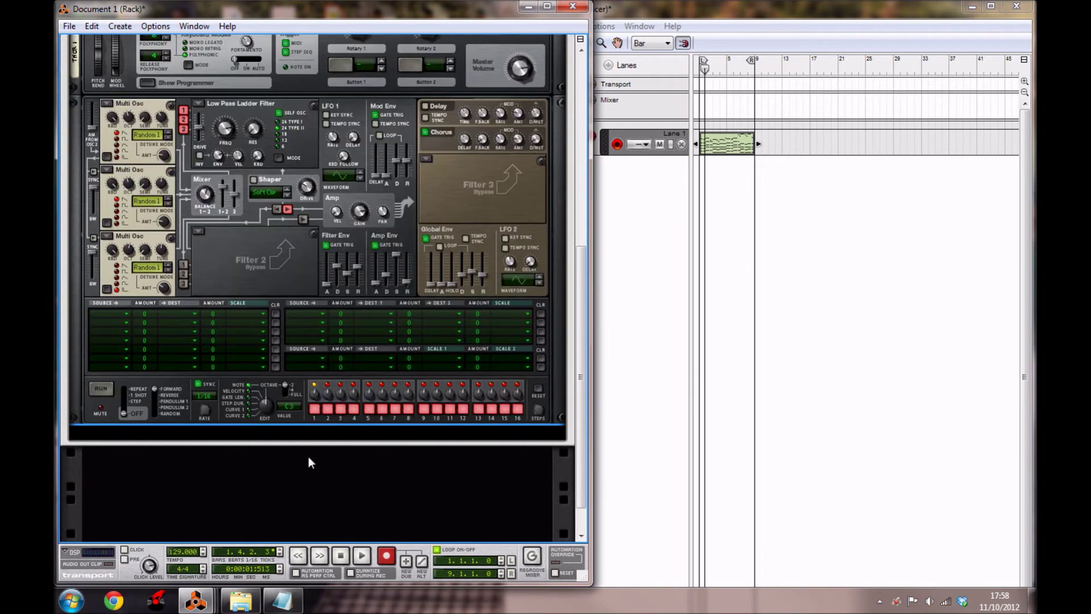
pyautogui.rightClick(281, 272)
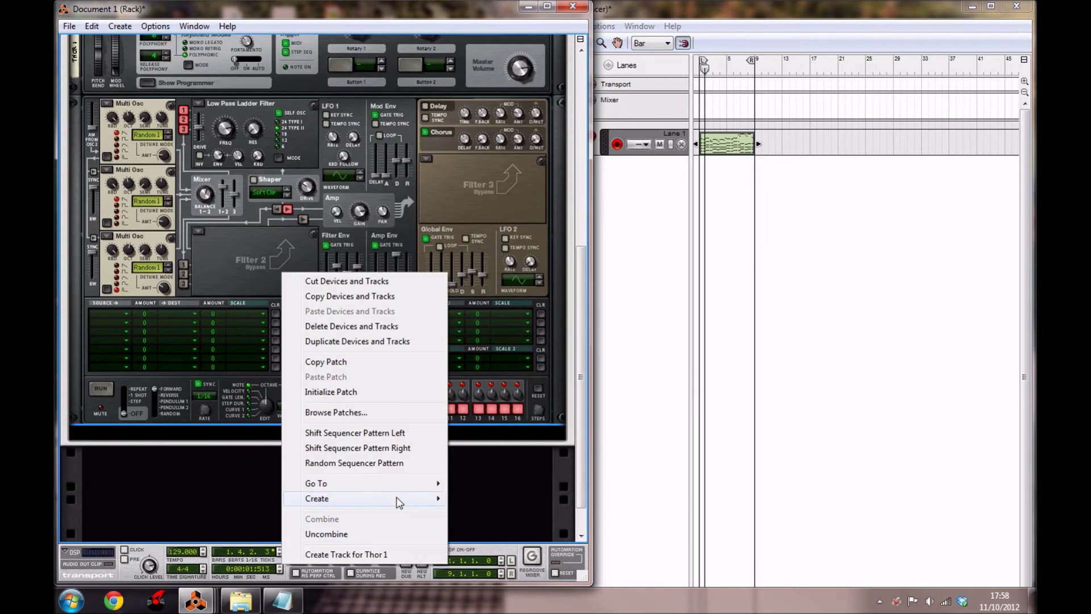
pyautogui.moveTo(399, 503)
pyautogui.click(500, 282)
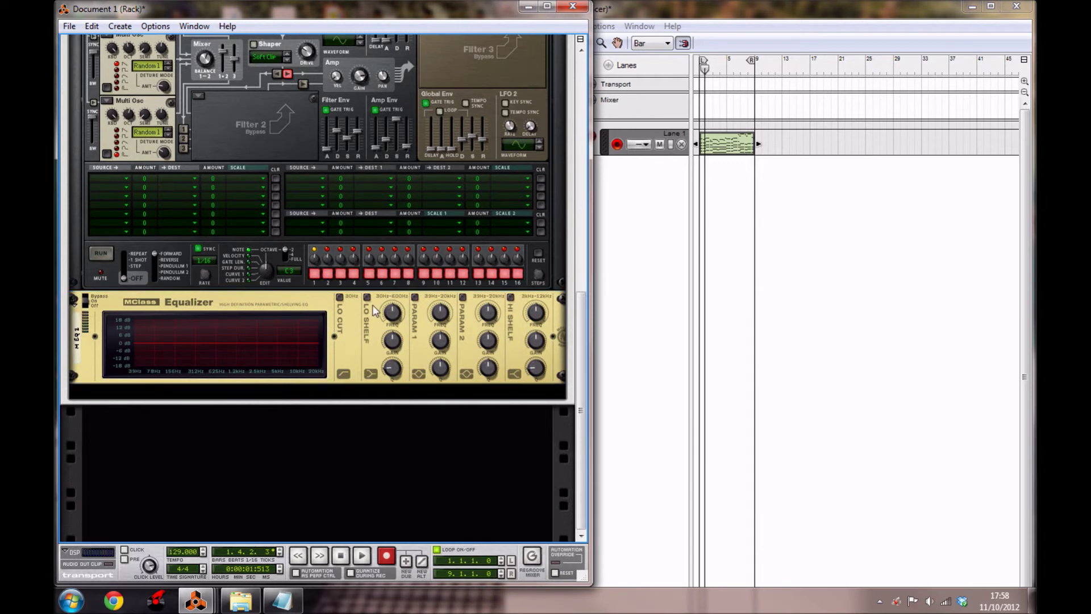
pyautogui.click(339, 298)
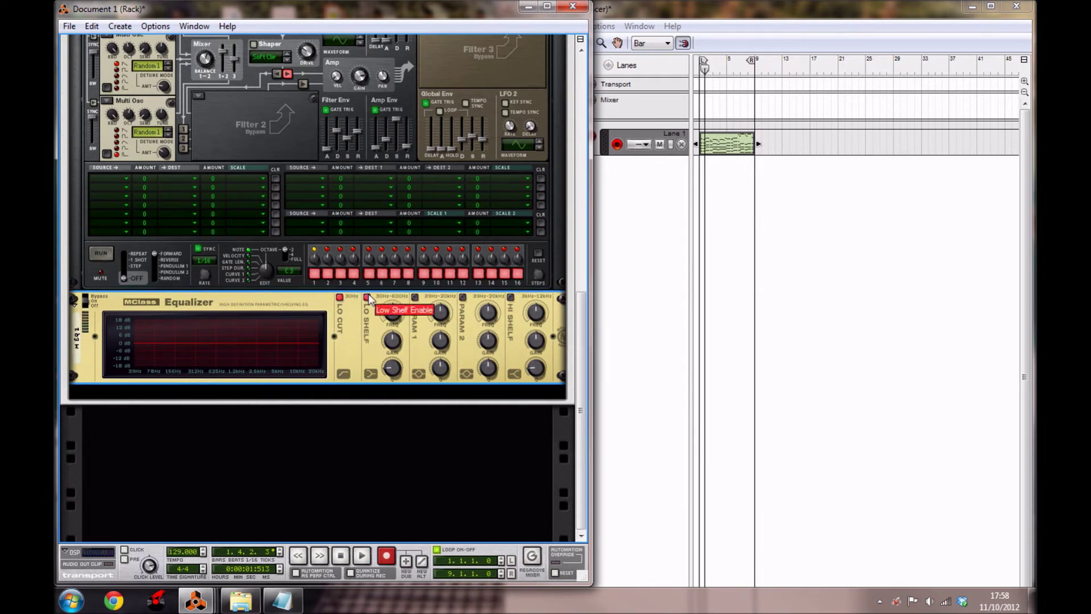
# Enable the equalizer's low shelf, parametric 1 and high shelf bands.
pyautogui.click(367, 295)
pyautogui.click(415, 296)
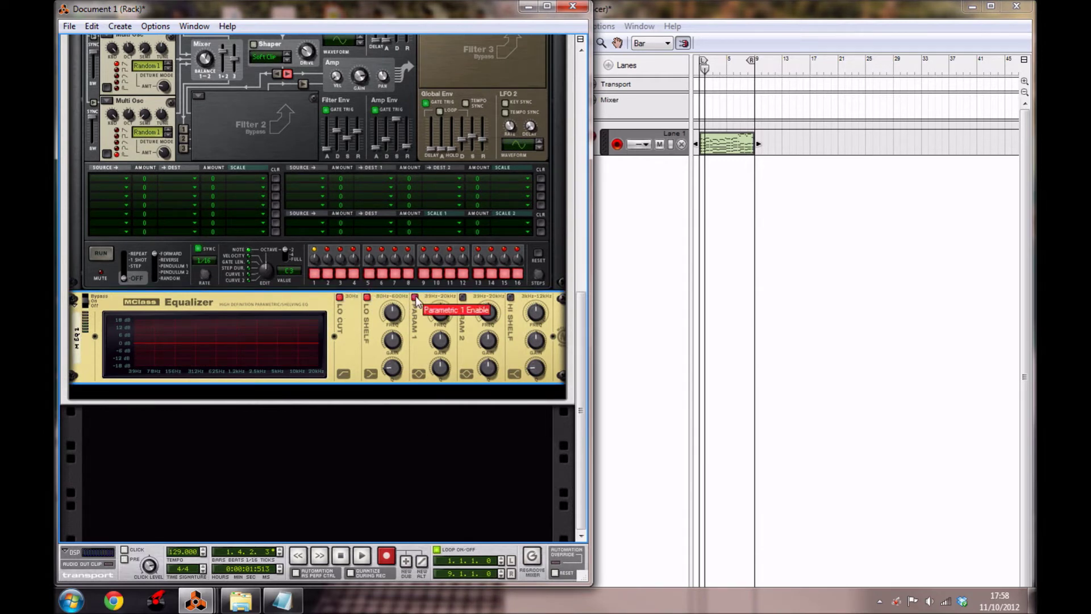
pyautogui.click(509, 297)
pyautogui.click(390, 470)
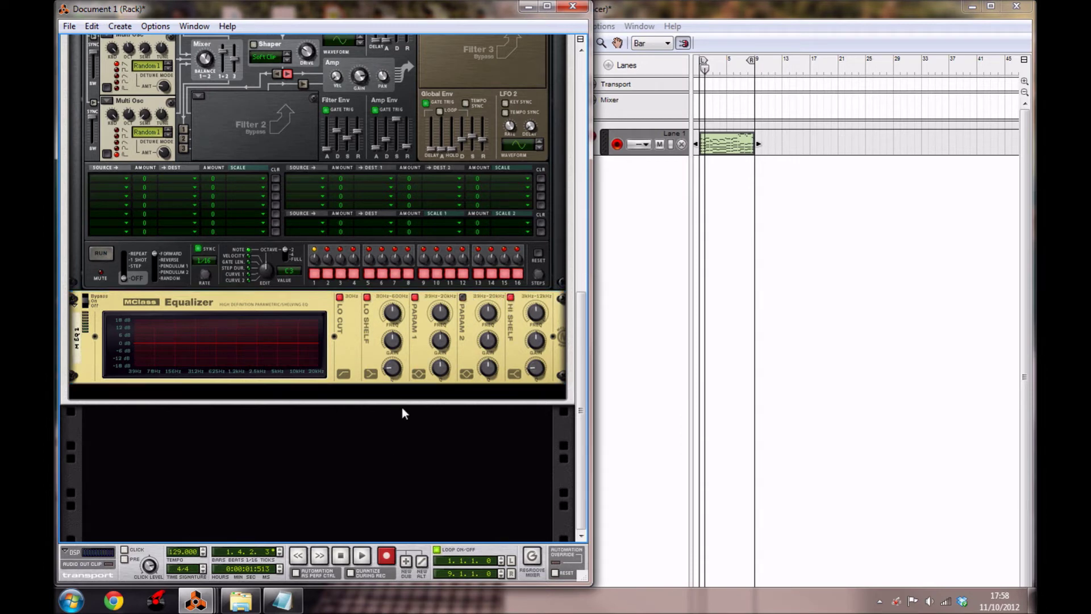
# Set the equalizer's low shelf frequency to 96.8 Hz, cut its gain and adjust its Q.
pyautogui.click(390, 319)
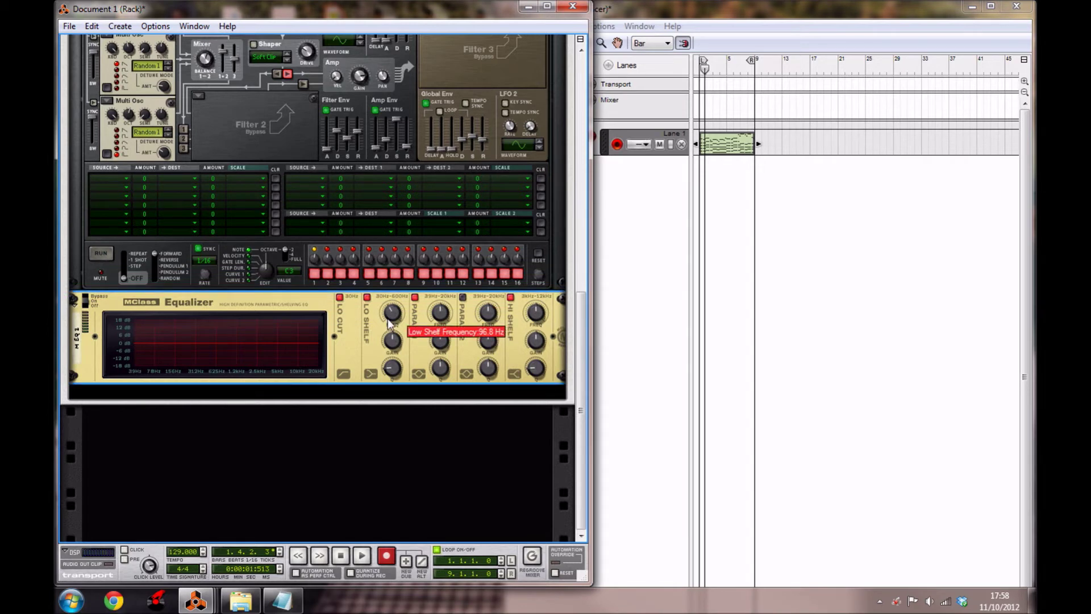
pyautogui.moveTo(388, 335); pyautogui.dragTo(379, 346)
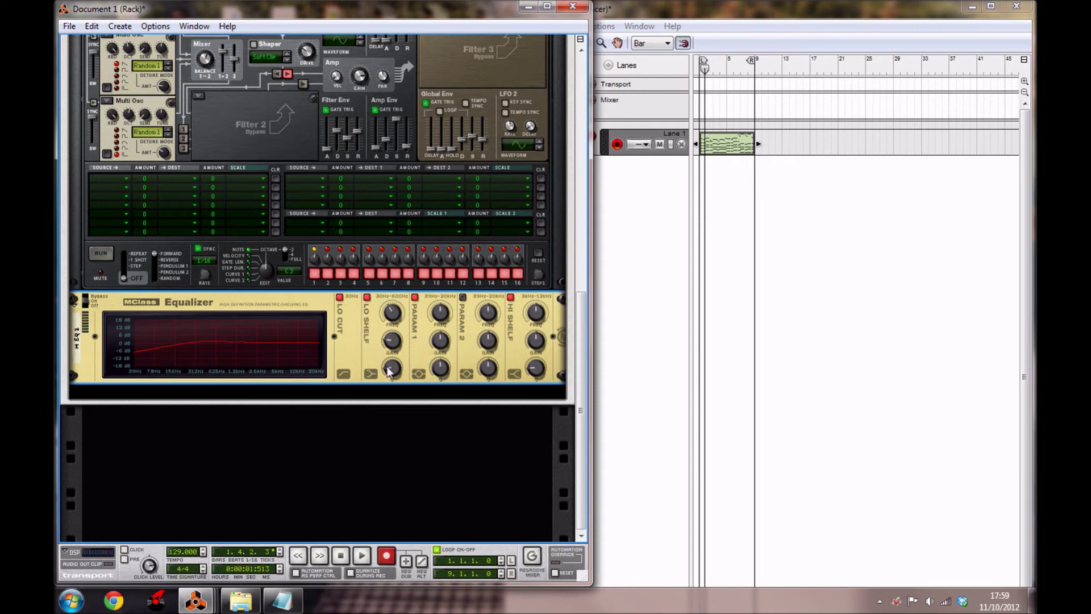
pyautogui.moveTo(390, 374); pyautogui.dragTo(390, 374)
# Set the equalizer's parametric 1 frequency to 205.3 Hz and cut its gain.
pyautogui.moveTo(442, 325)
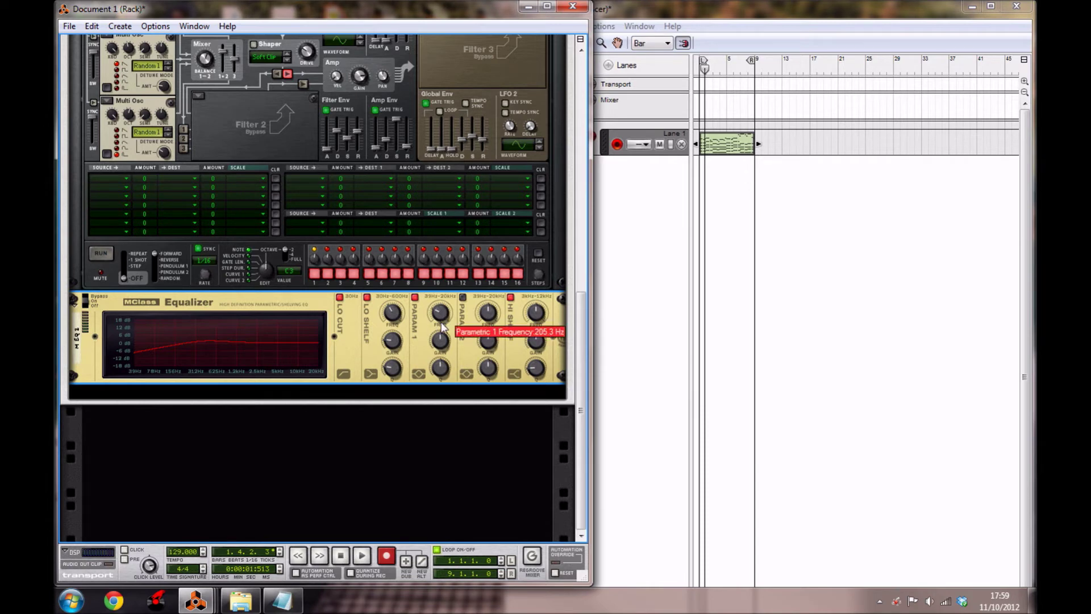
pyautogui.click(476, 429)
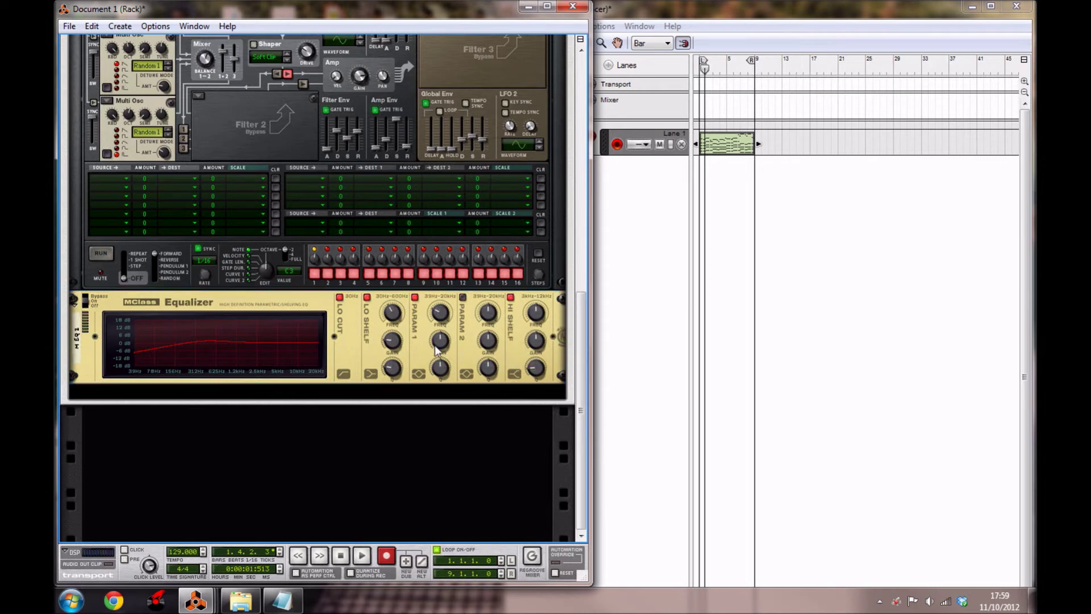
pyautogui.moveTo(437, 348); pyautogui.dragTo(438, 353)
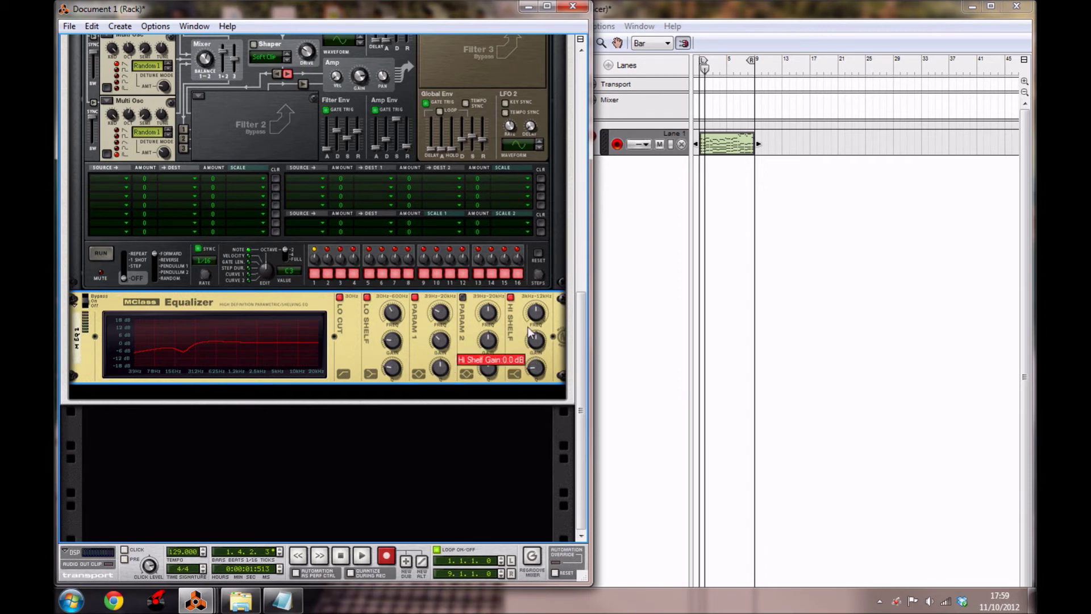
# Set the equalizer's high shelf to 6.835 kHz with 4.0 dB of gain and adjust its Q.
pyautogui.moveTo(537, 319); pyautogui.dragTo(529, 317)
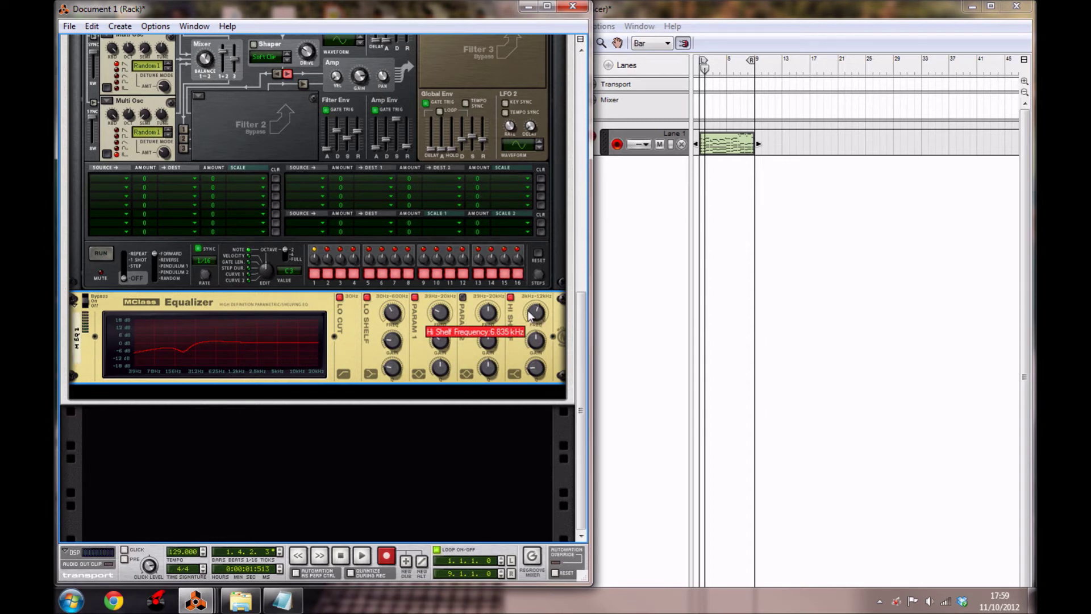
pyautogui.moveTo(533, 350); pyautogui.dragTo(530, 345)
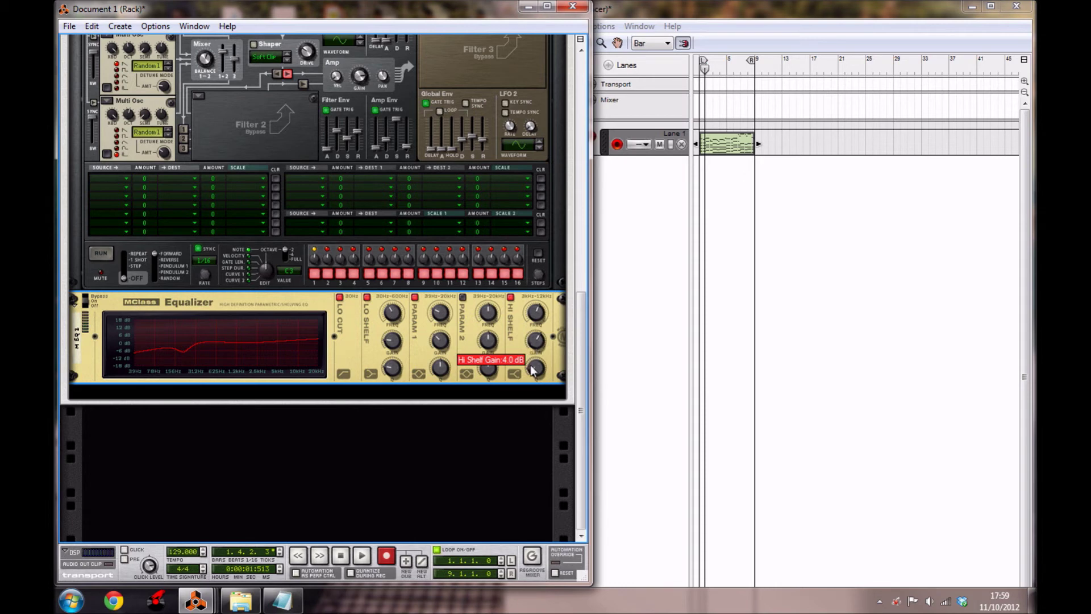
pyautogui.moveTo(536, 370)
pyautogui.mouseDown()
pyautogui.moveTo(542, 362)
pyautogui.moveTo(538, 373)
pyautogui.mouseUp()
pyautogui.click(523, 455)
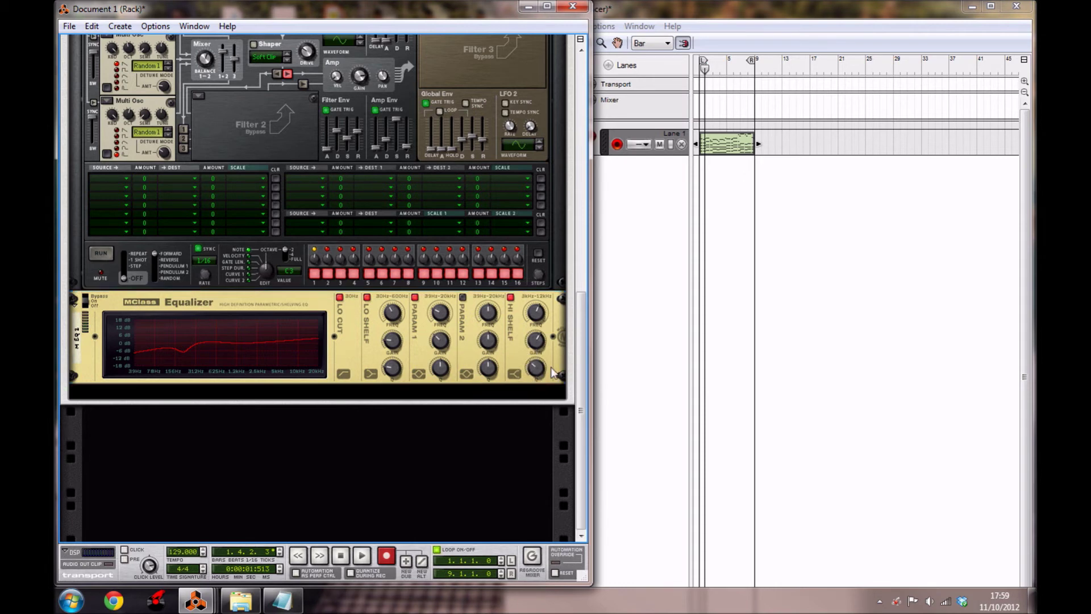
# Add a BV512 Digital Vocoder after the equalizer and set it to 4 bands.
pyautogui.rightClick(358, 373)
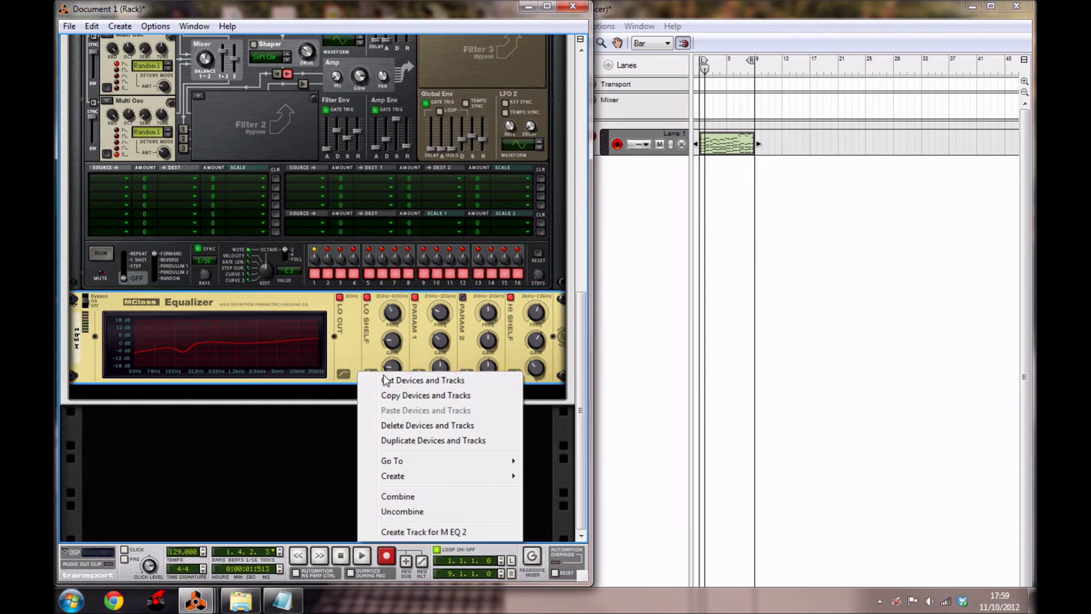
pyautogui.moveTo(449, 484)
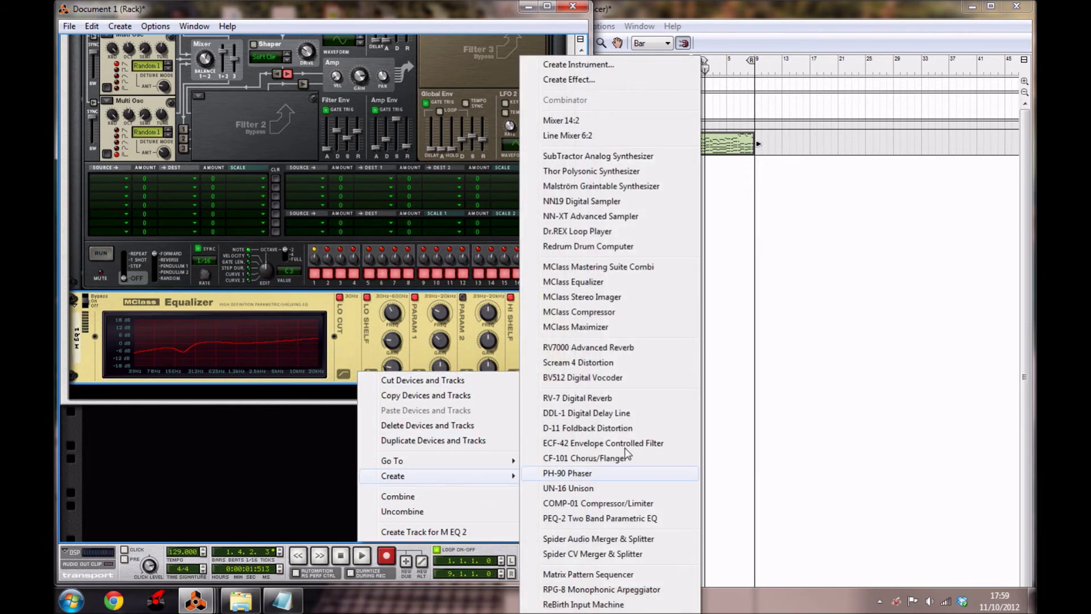
pyautogui.click(617, 380)
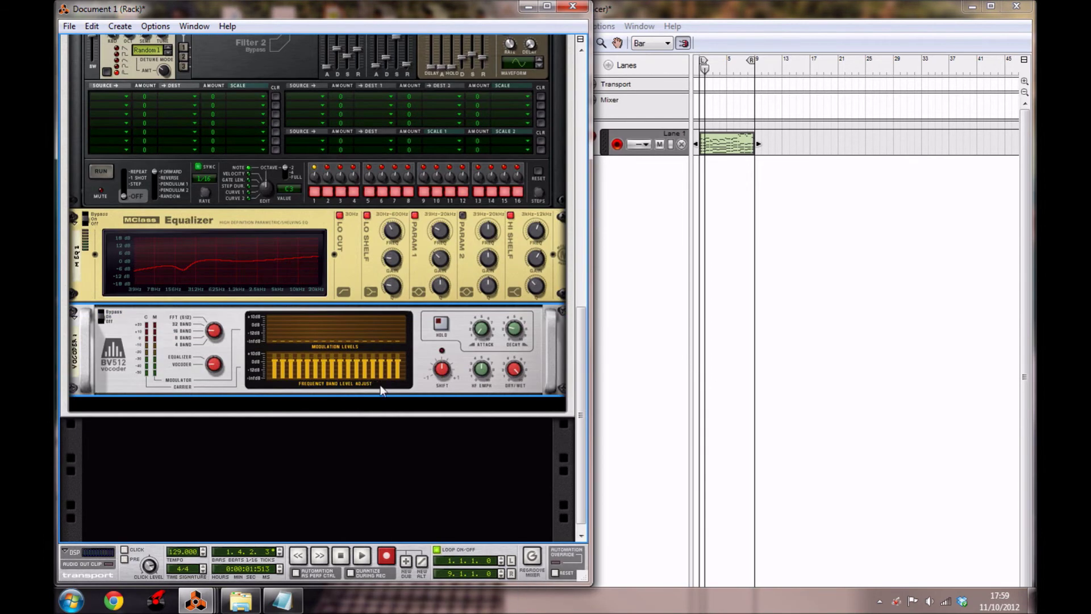
pyautogui.click(214, 332)
pyautogui.moveTo(214, 335); pyautogui.dragTo(214, 358)
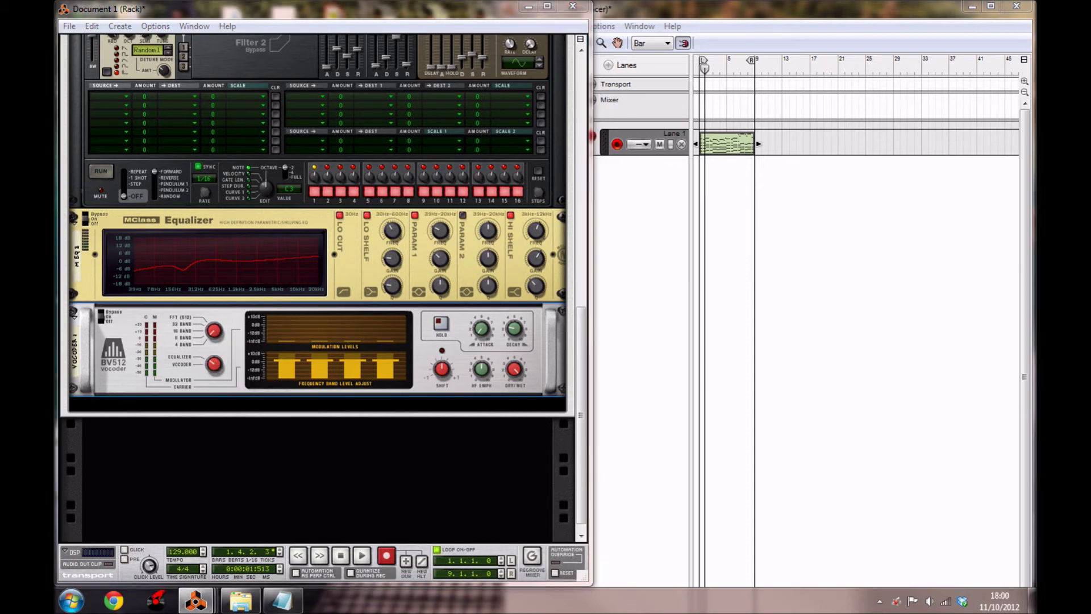
pyautogui.click(391, 446)
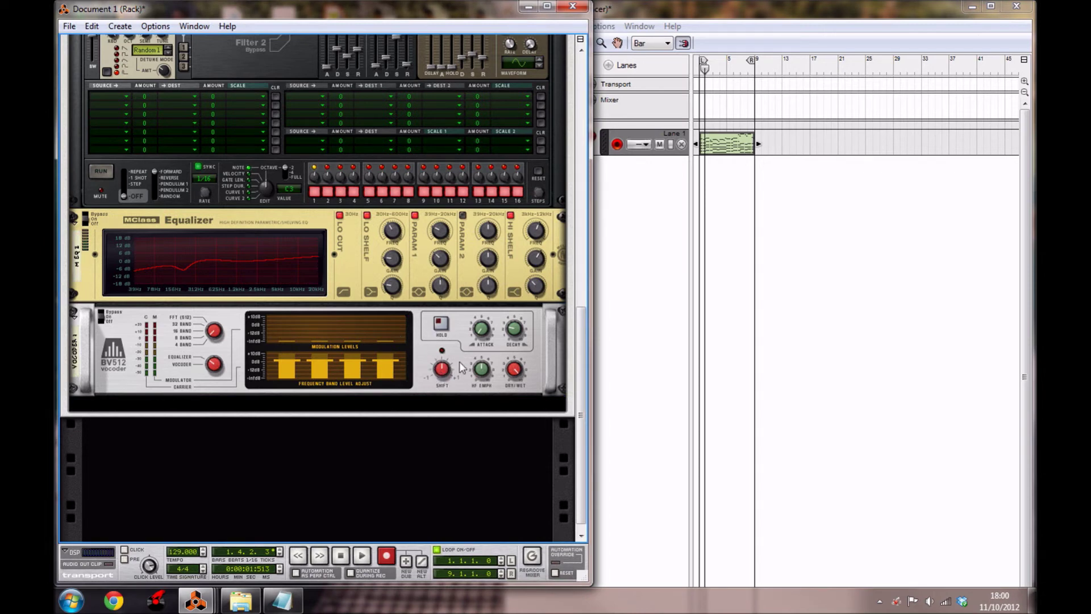
# Add an MClass Compressor after the vocoder and adjust its input gain.
pyautogui.rightClick(423, 376)
pyautogui.moveTo(482, 504)
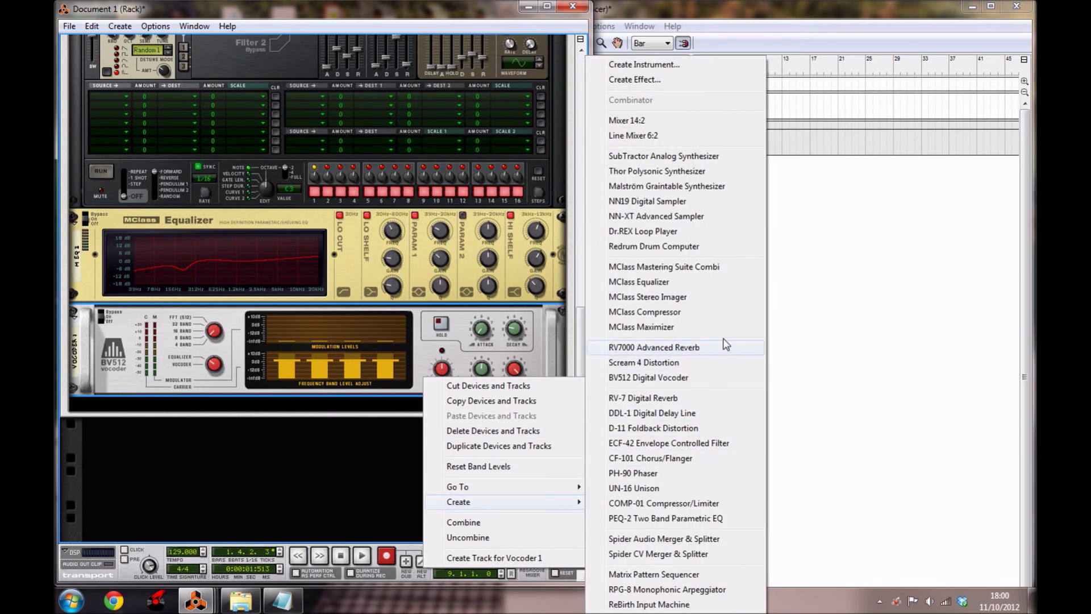
pyautogui.click(675, 313)
pyautogui.click(322, 454)
pyautogui.click(203, 367)
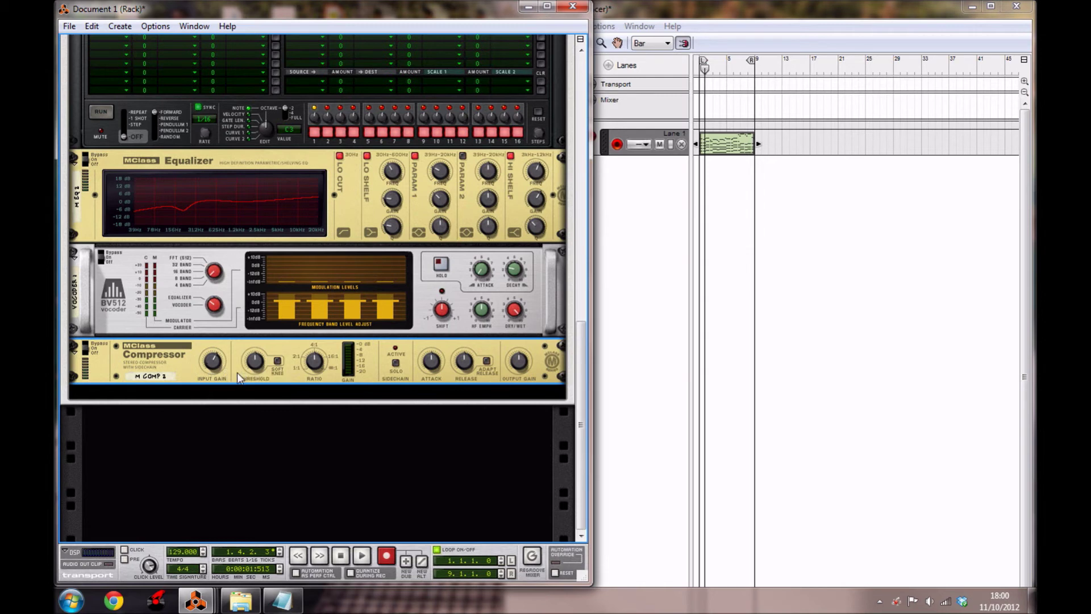
# Adjust the compressor's threshold and ratio, enable soft knee, and set attack to 71 ms and release to 431 ms.
pyautogui.moveTo(241, 363)
pyautogui.moveTo(310, 369)
pyautogui.moveTo(310, 372); pyautogui.dragTo(310, 375)
pyautogui.moveTo(438, 365); pyautogui.dragTo(430, 369)
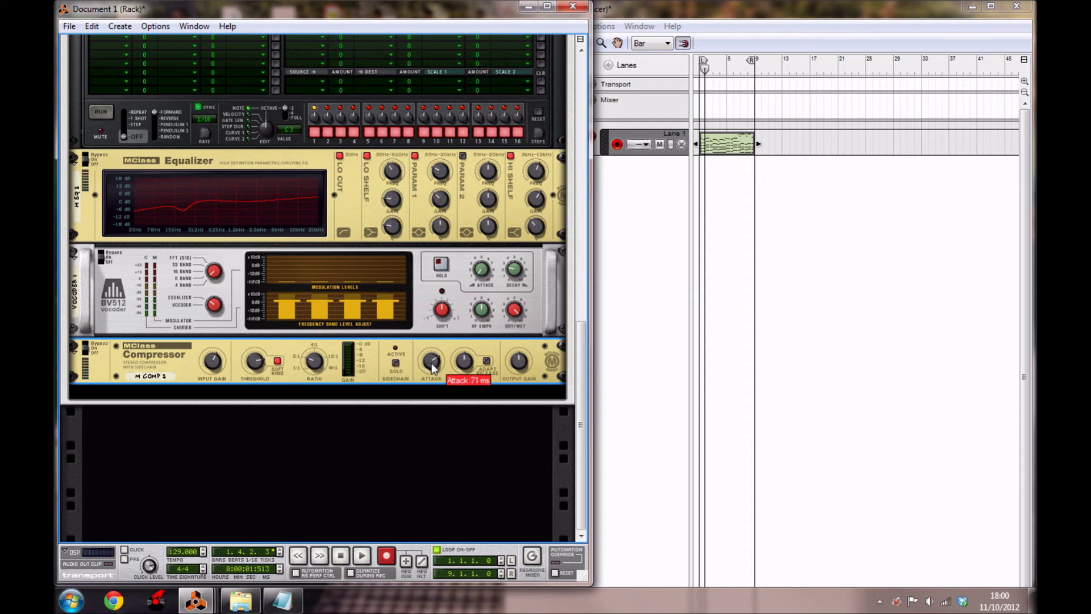
pyautogui.moveTo(464, 369)
pyautogui.moveTo(465, 370); pyautogui.dragTo(458, 364)
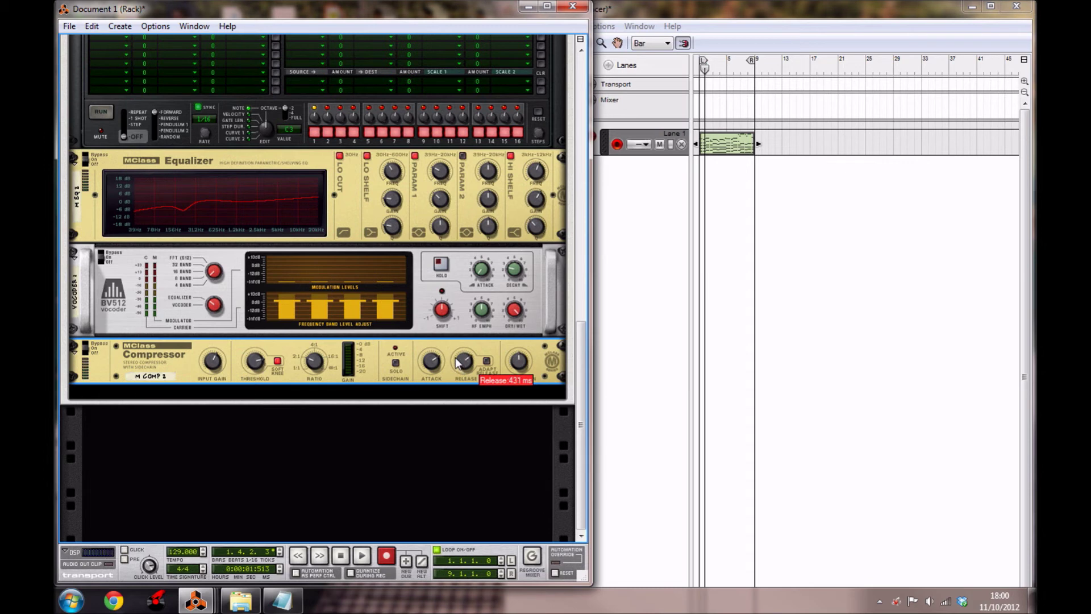
pyautogui.click(446, 450)
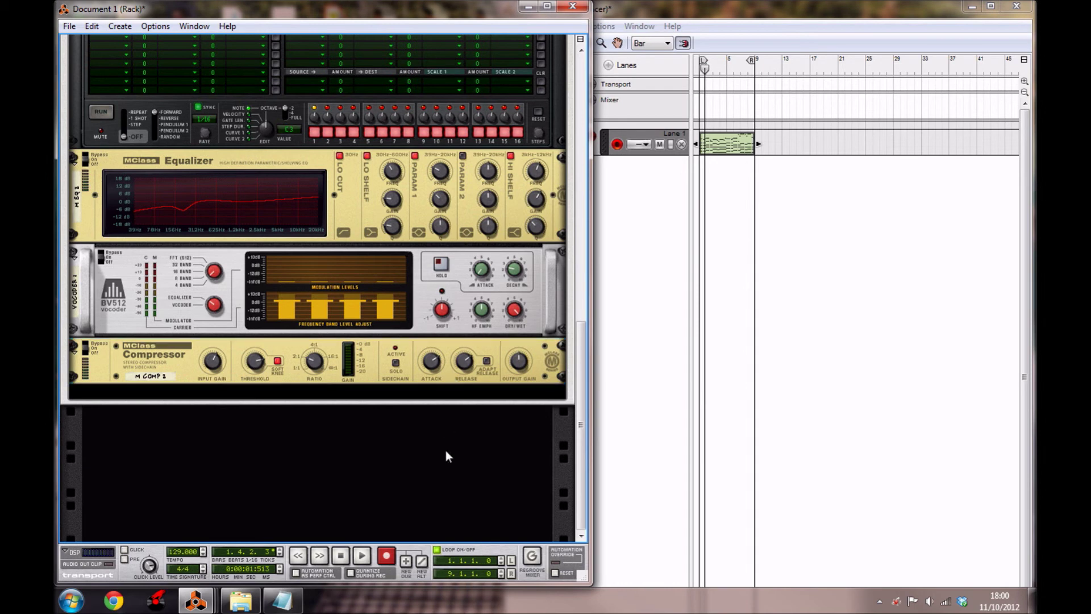
# Add an RV7000 Advanced Reverb after the compressor.
pyautogui.rightClick(426, 376)
pyautogui.rightClick(417, 380)
pyautogui.moveTo(491, 482)
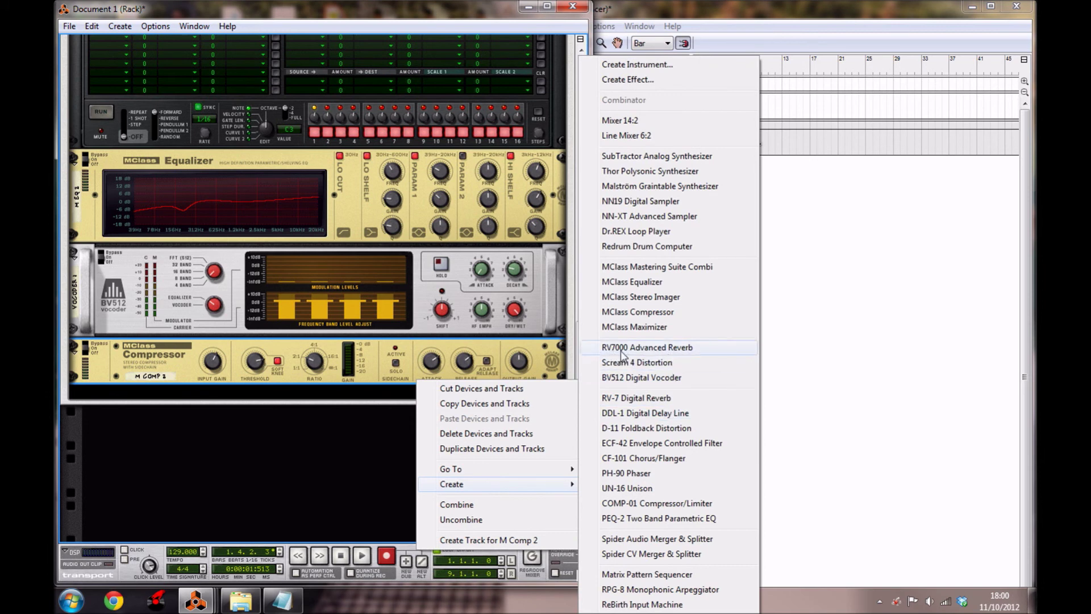
pyautogui.click(665, 354)
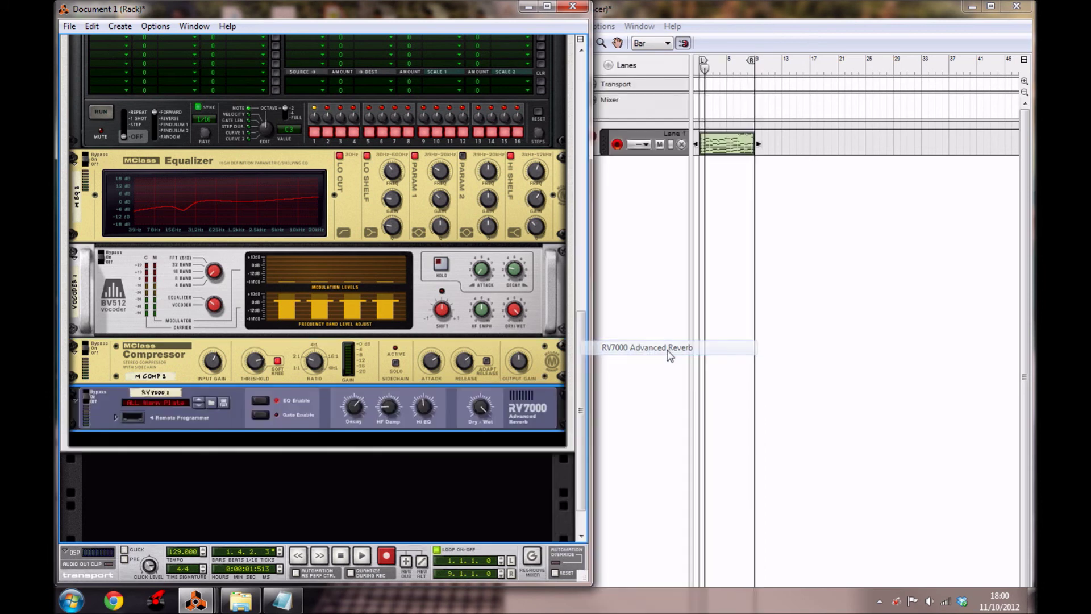
# Set the reverb's decay to 39 and dry/wet to 26, and adjust its HF damp and high EQ.
pyautogui.scroll(-2, 275, 365)
pyautogui.moveTo(353, 364); pyautogui.dragTo(357, 380)
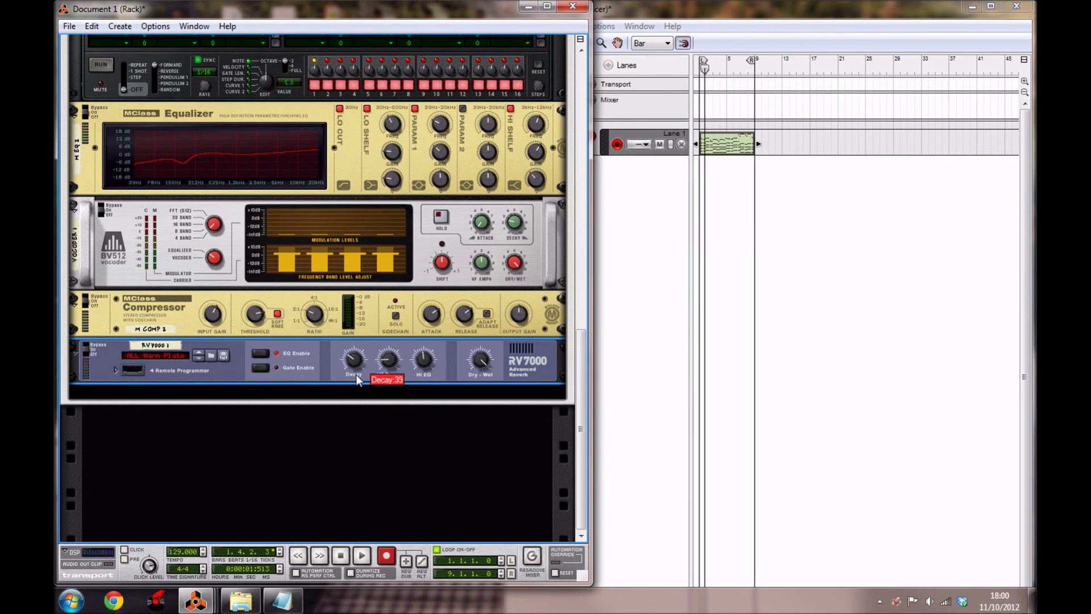
pyautogui.moveTo(392, 363); pyautogui.dragTo(376, 350)
pyautogui.click(427, 364)
pyautogui.moveTo(427, 363); pyautogui.dragTo(411, 357)
pyautogui.moveTo(477, 366); pyautogui.dragTo(477, 382)
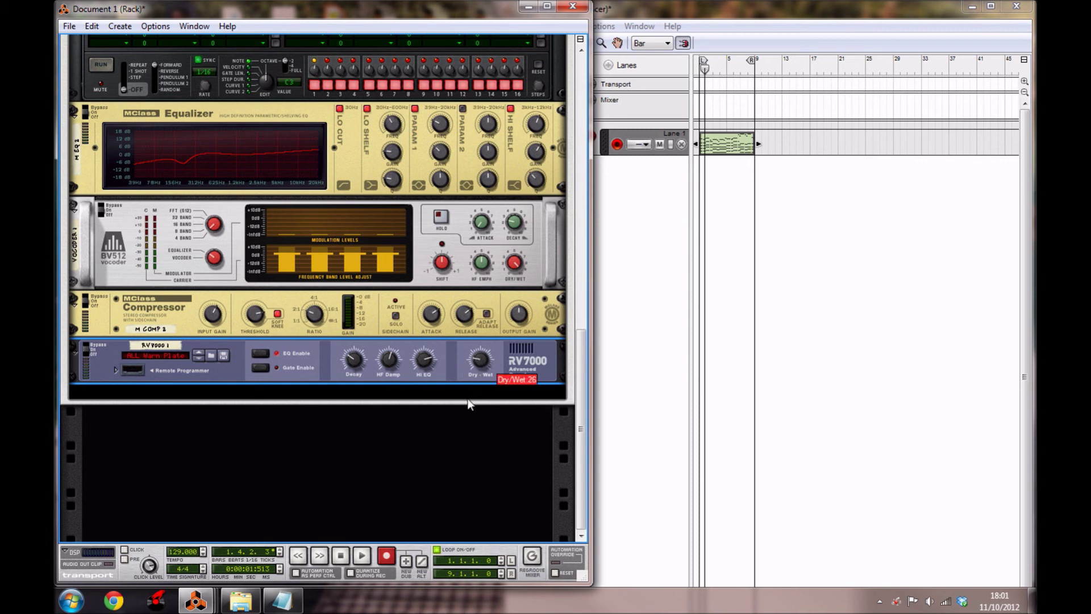
pyautogui.click(471, 426)
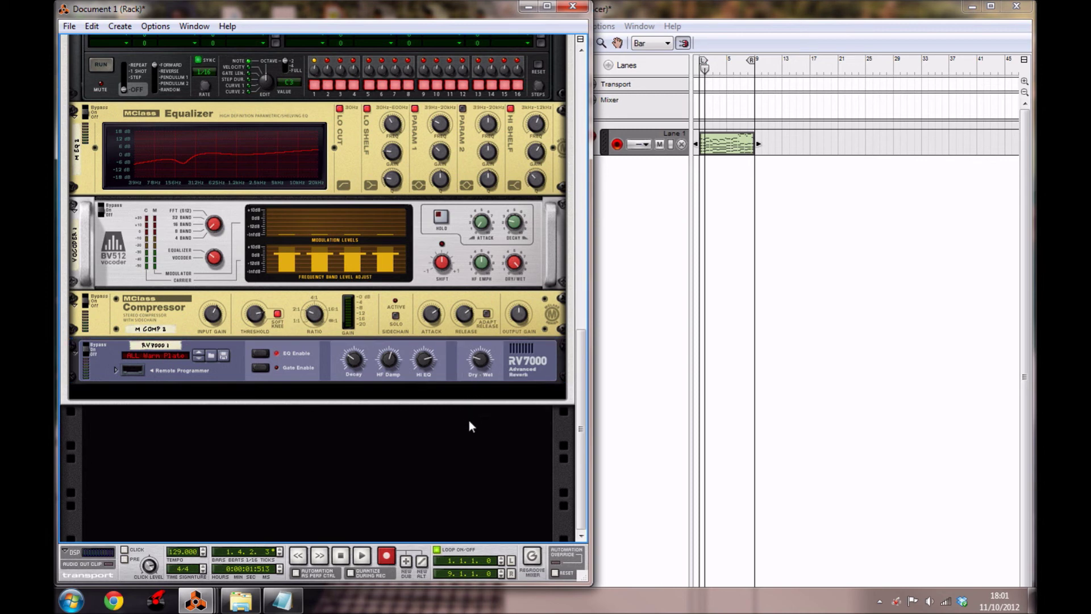
# Play the sequence from the start to audition the finished Combinator sound, then stop playback.
pyautogui.scroll(12, 396, 482)
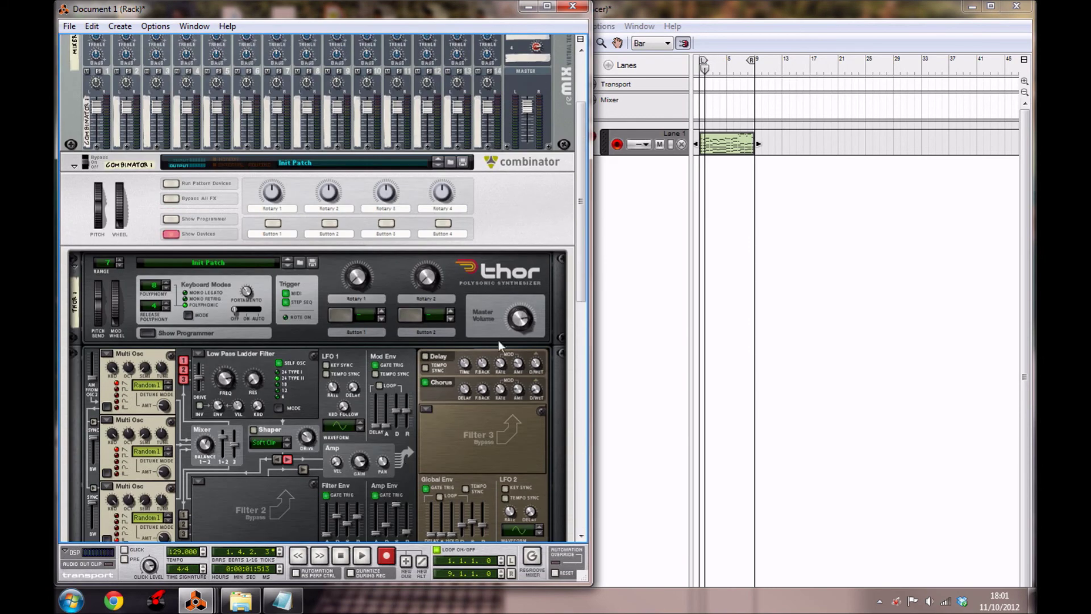
pyautogui.scroll(-4, 500, 235)
pyautogui.click(705, 64)
pyautogui.press('space')
pyautogui.click(271, 340)
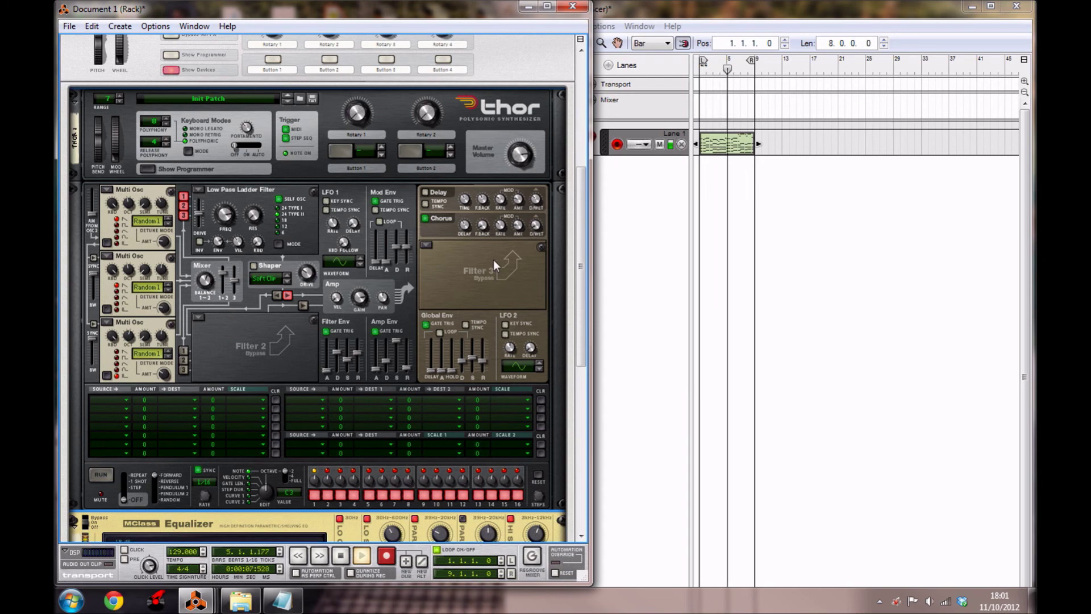
pyautogui.scroll(-5, 492, 270)
pyautogui.scroll(5, 488, 280)
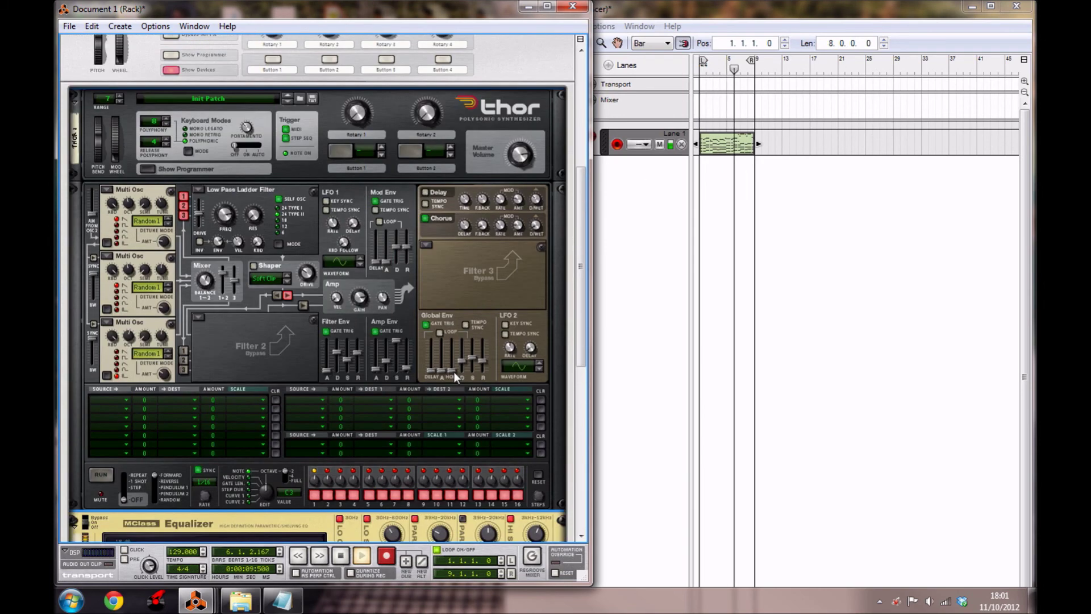
pyautogui.scroll(3, 469, 316)
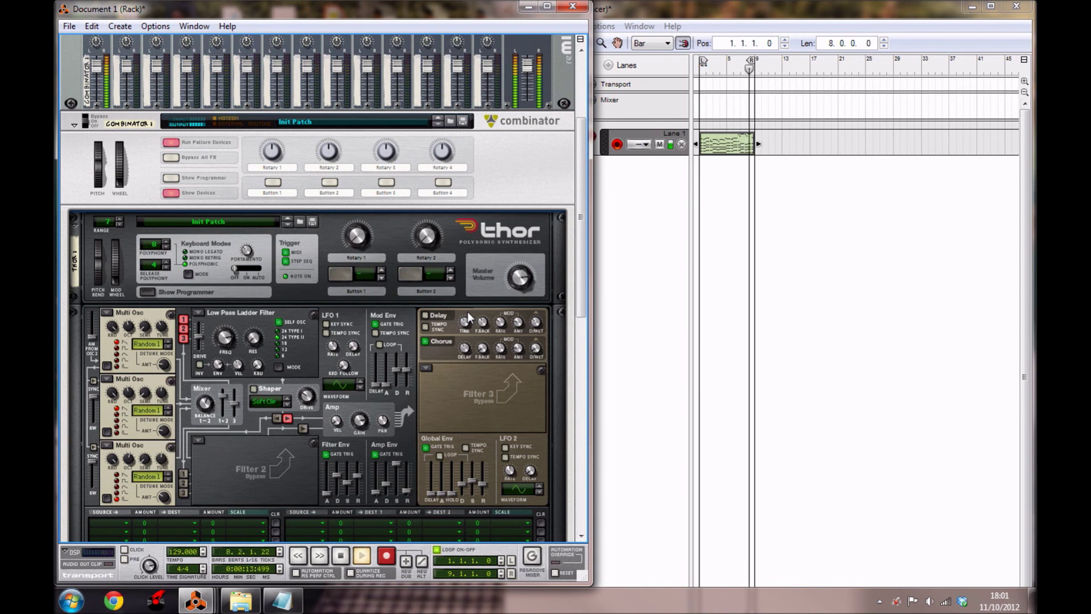
pyautogui.press('space')
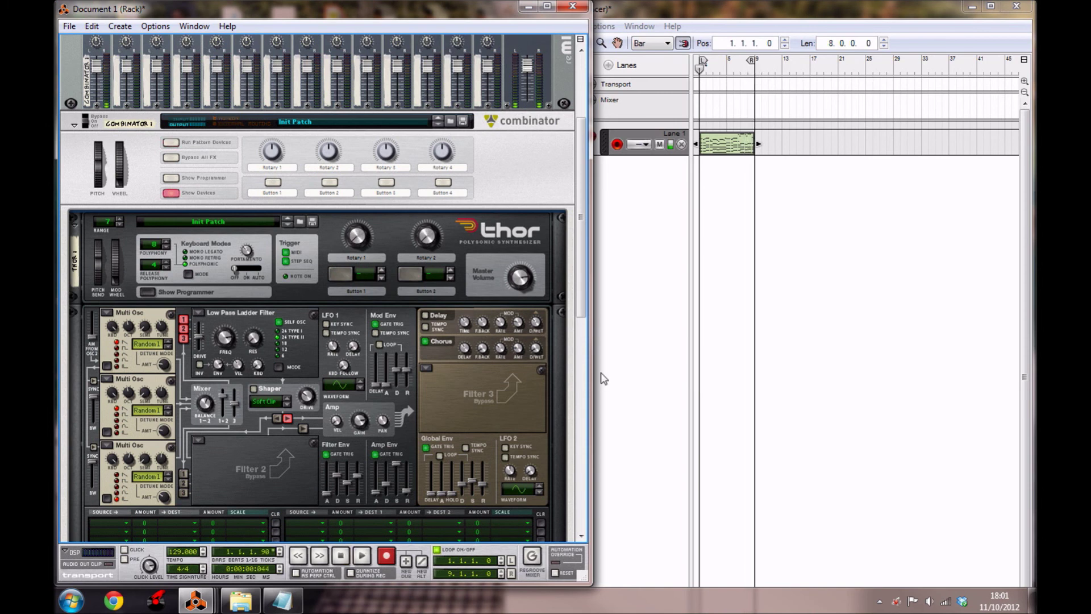
# Open the Combinator clip's notes in the maximized sequencer and play through the eight-bar loop.
pyautogui.click(741, 338)
pyautogui.doubleClick(735, 147)
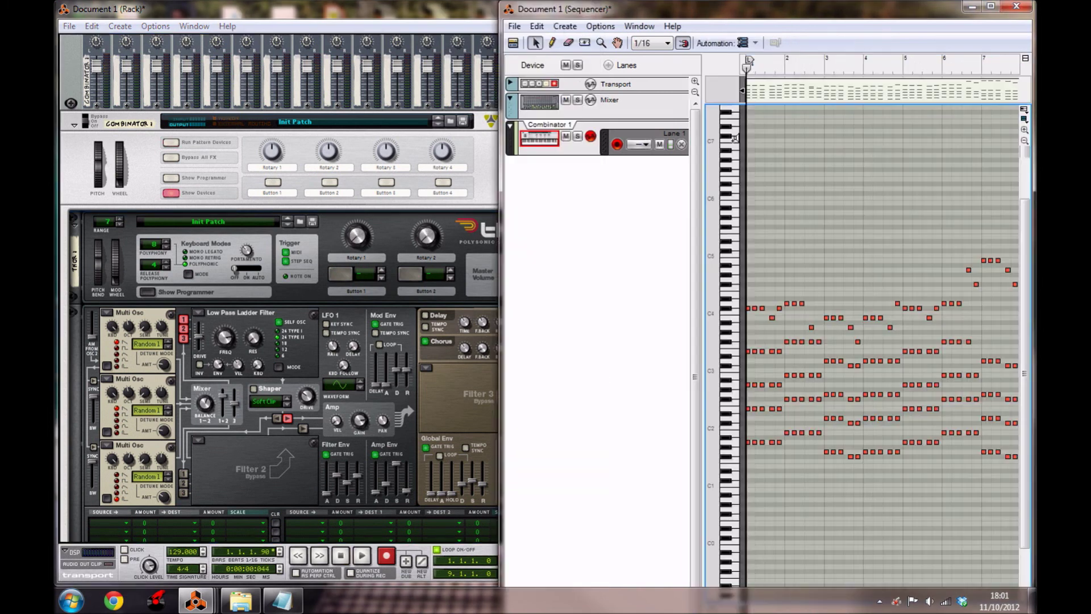
pyautogui.doubleClick(756, 4)
pyautogui.moveTo(305, 543); pyautogui.dragTo(288, 543)
pyautogui.moveTo(423, 543); pyautogui.dragTo(382, 543)
pyautogui.moveTo(288, 543); pyautogui.dragTo(293, 543)
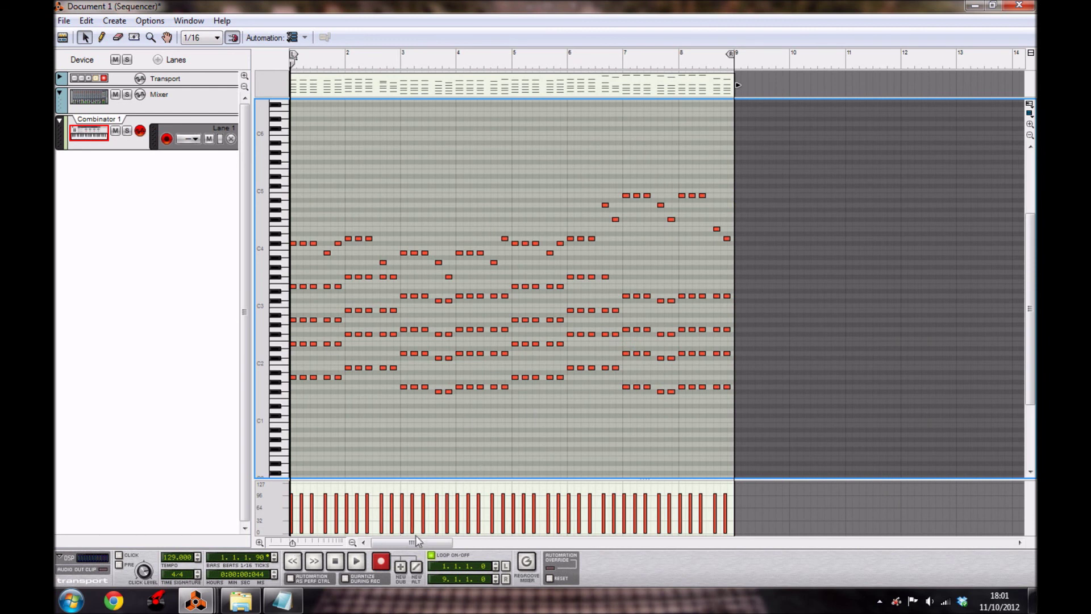
pyautogui.moveTo(413, 543); pyautogui.dragTo(393, 543)
pyautogui.press('space')
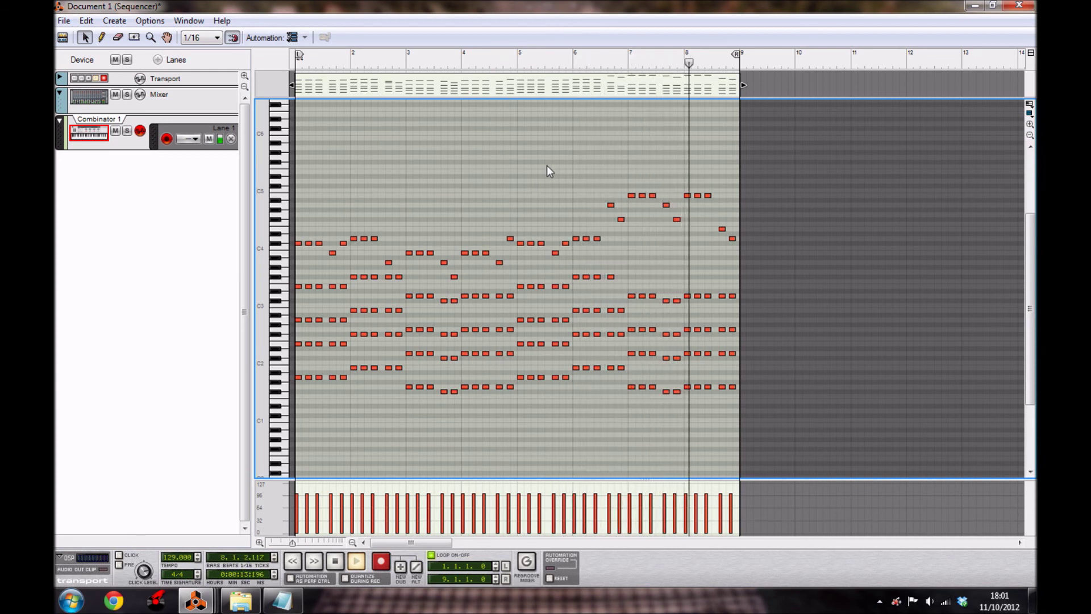
pyautogui.press('space')
# Restore the sequencer to a smaller window beside the rack and review the Combinator's effects and Thor settings.
pyautogui.moveTo(419, 5); pyautogui.dragTo(777, 30)
pyautogui.click(465, 176)
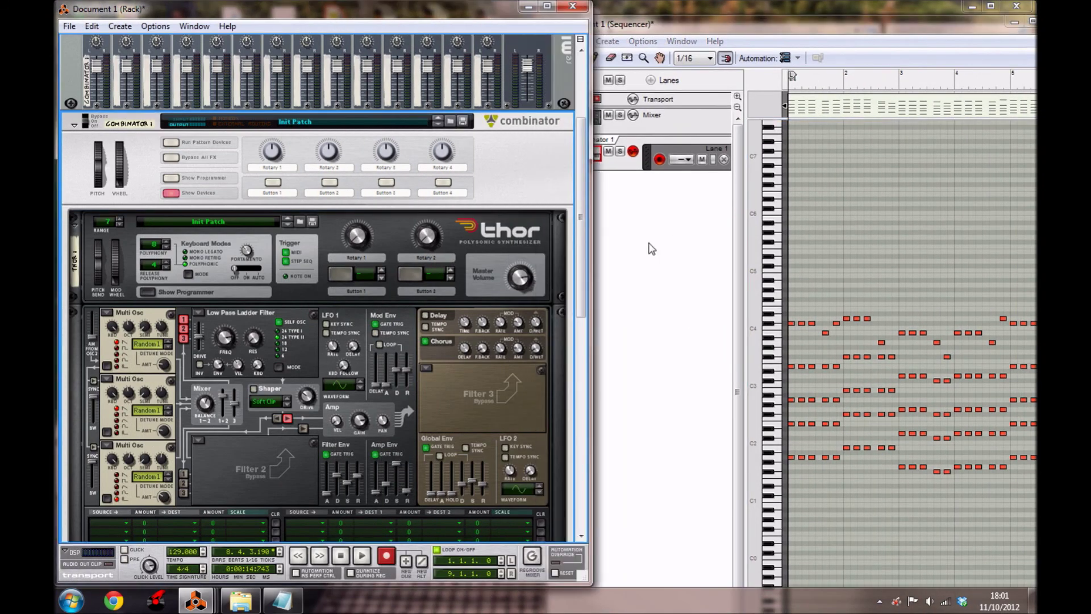
pyautogui.moveTo(630, 28); pyautogui.dragTo(571, 8)
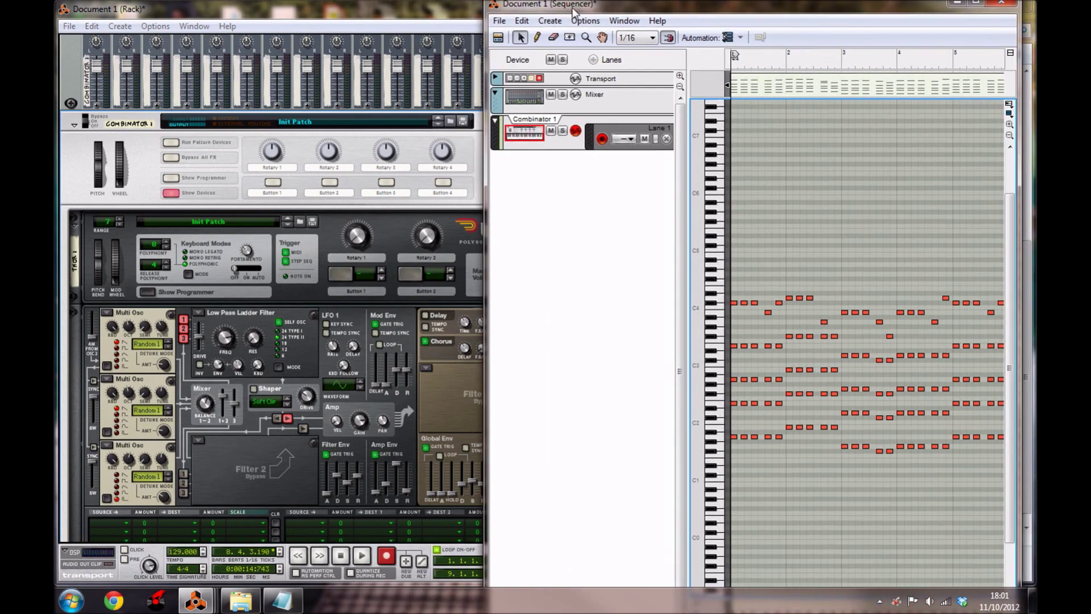
pyautogui.click(466, 177)
pyautogui.scroll(-5, 468, 233)
pyautogui.scroll(-10, 451, 288)
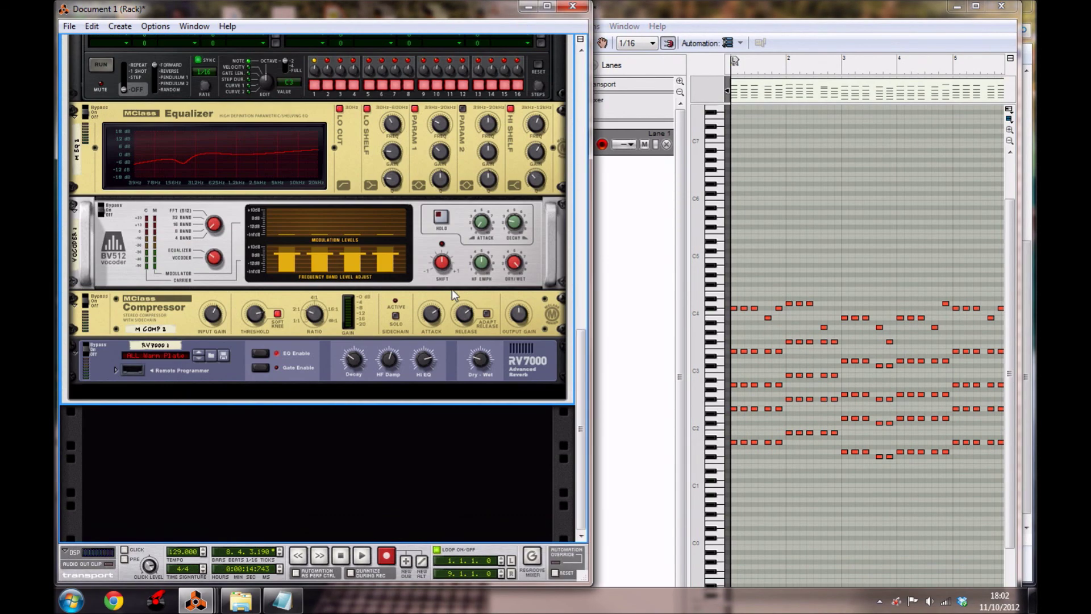
pyautogui.scroll(10, 453, 450)
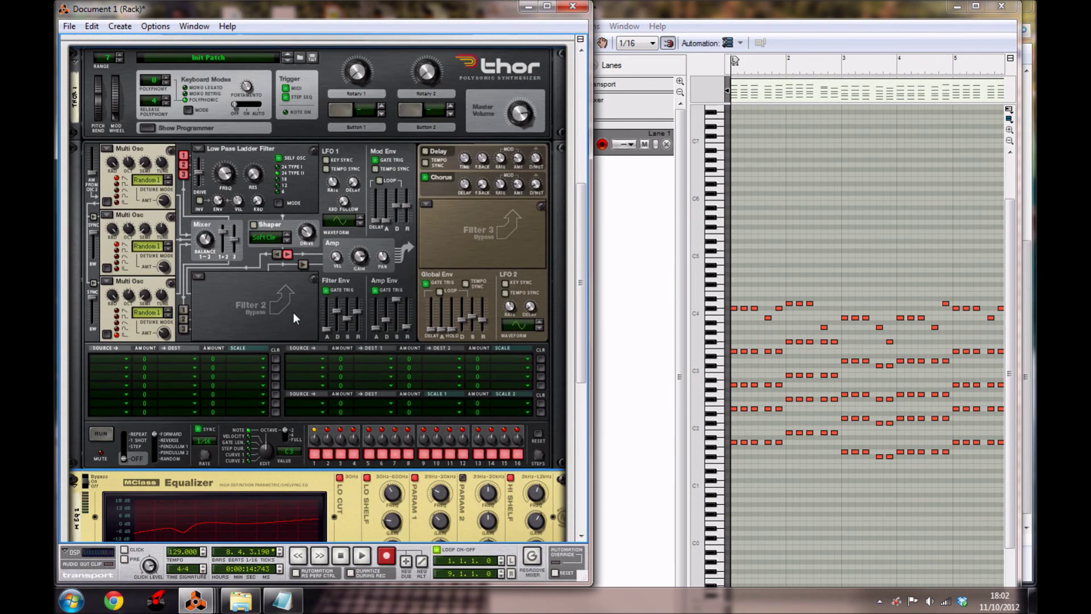
pyautogui.scroll(3, 298, 318)
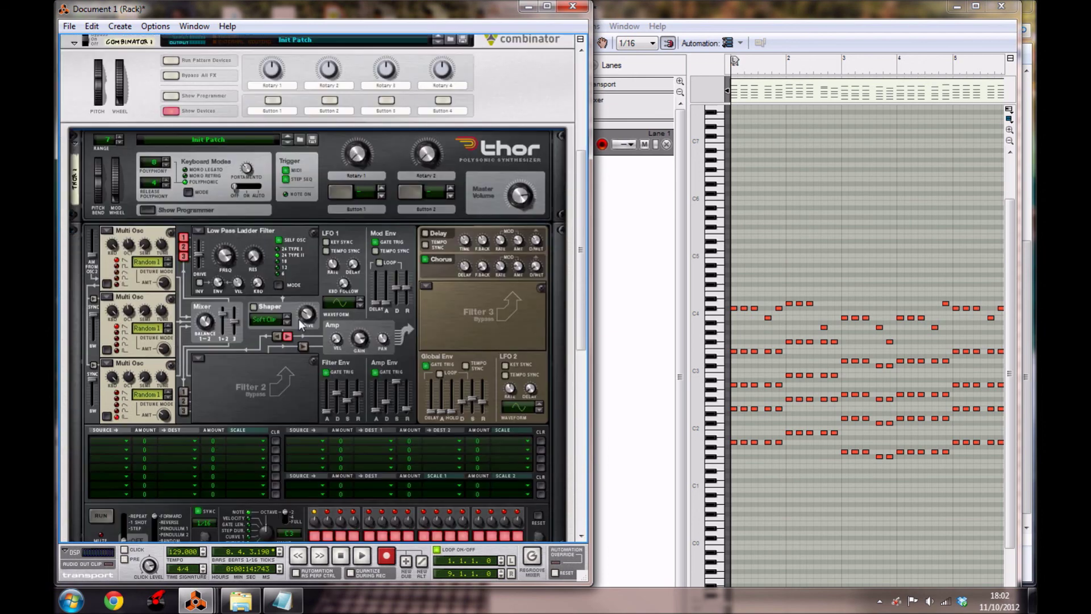